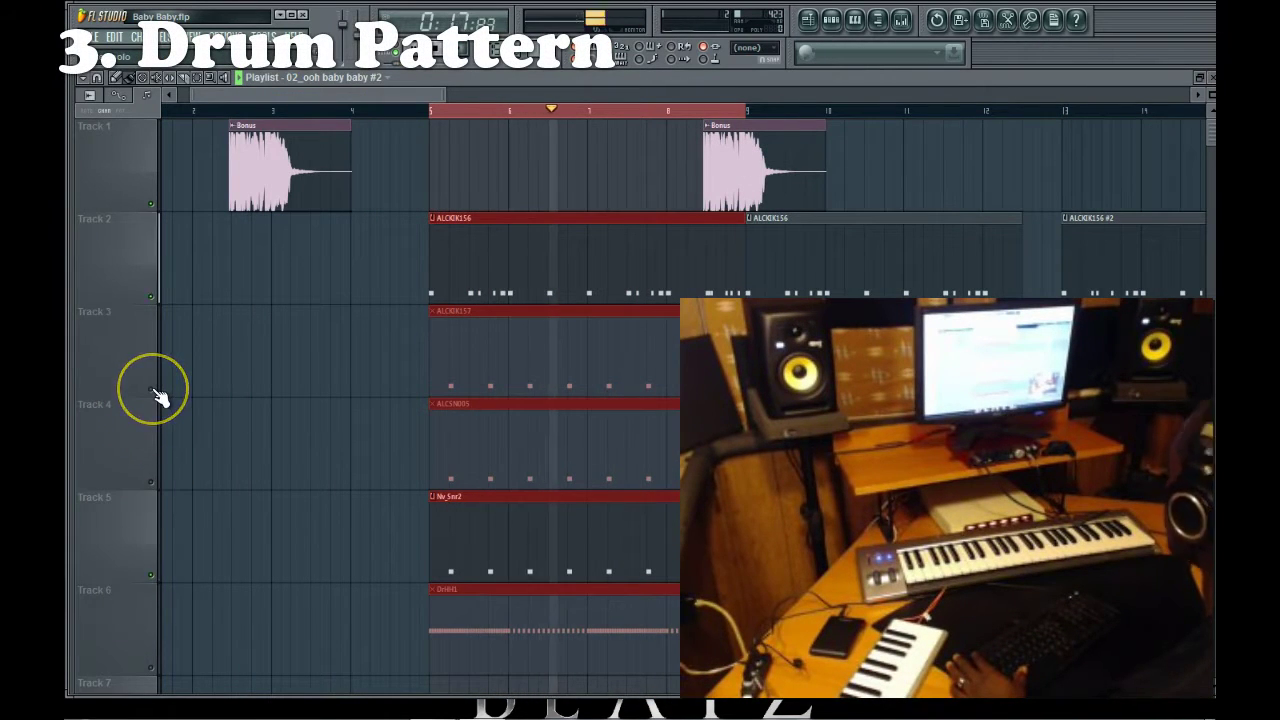
Unmute Track 6 and examine the DrHH1 hi-hat notes in the piano roll.
{"action": "left_click", "coordinate": [151, 667]}
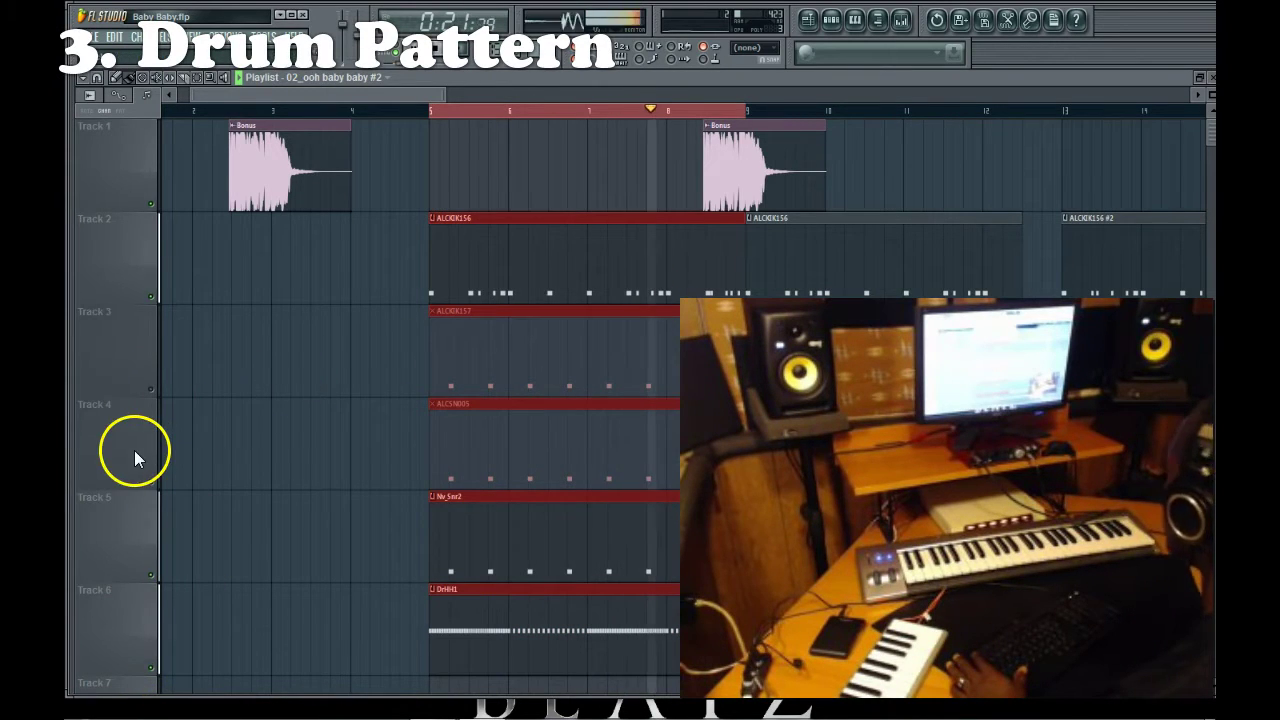
{"action": "scroll", "coordinate": [134, 450], "scroll_direction": "down", "scroll_amount": 2}
{"action": "scroll", "coordinate": [134, 450], "scroll_direction": "up", "scroll_amount": 2}
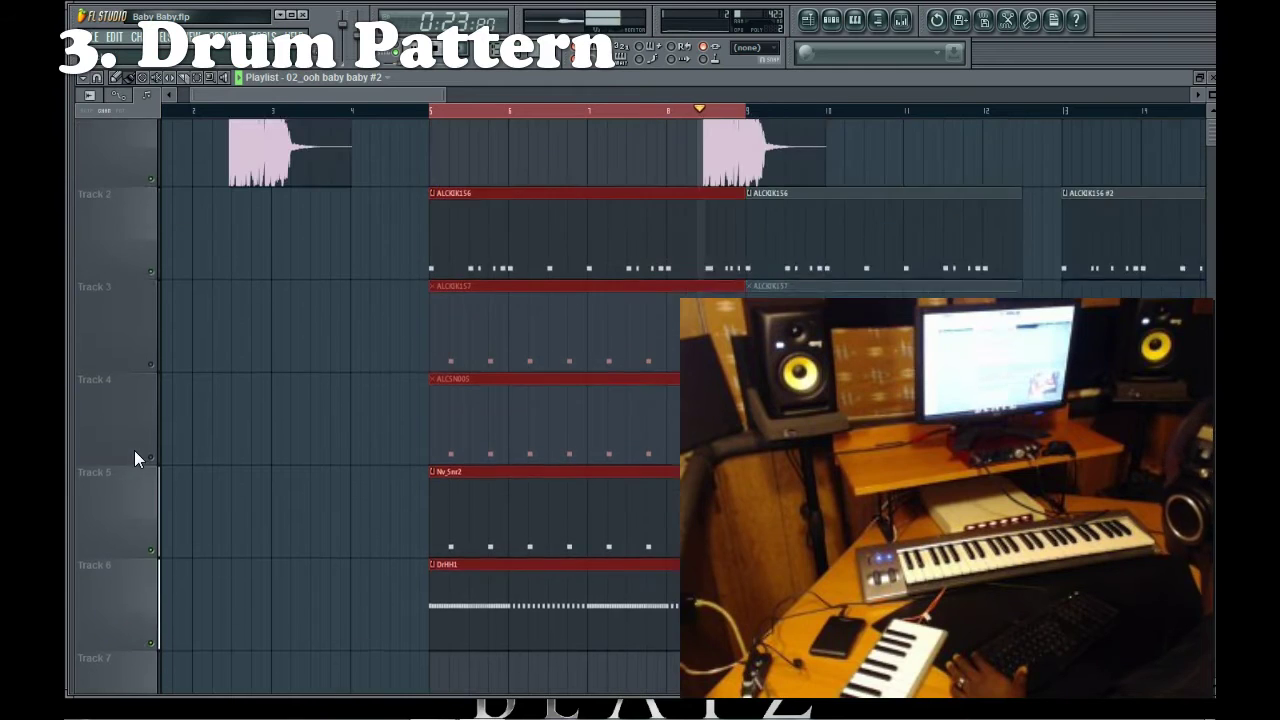
{"action": "left_click", "coordinate": [642, 628]}
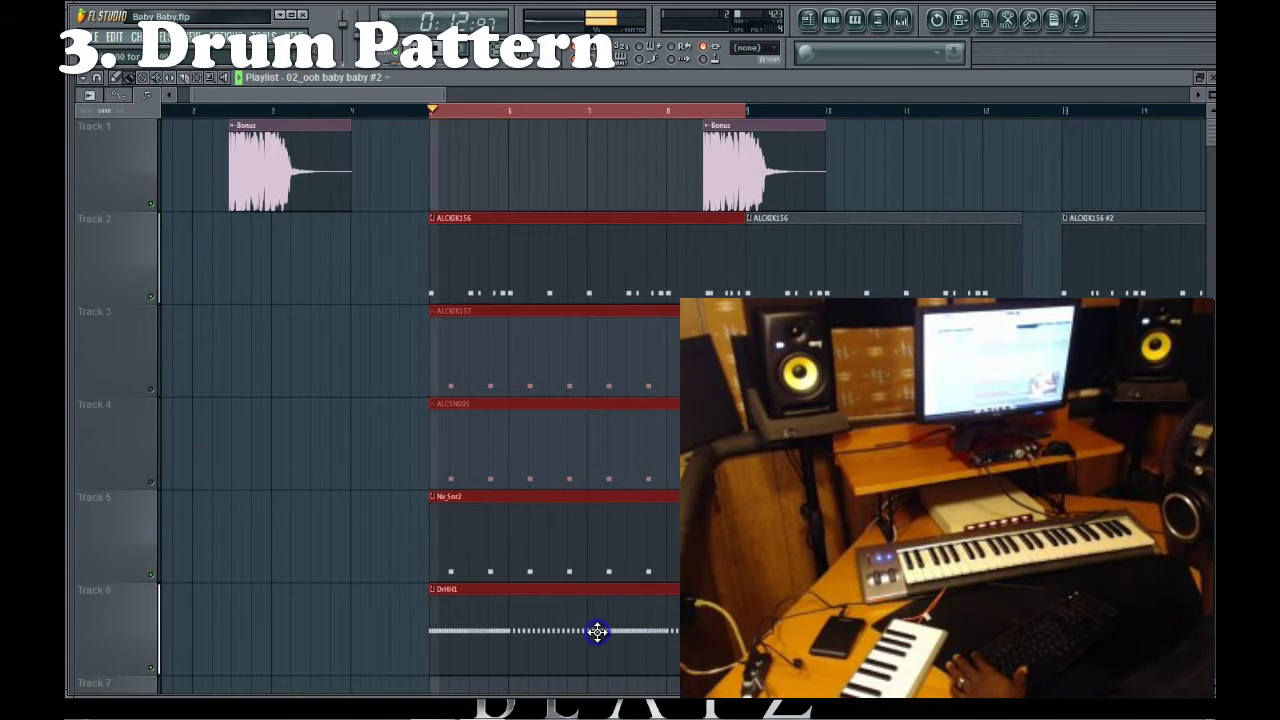
{"action": "double_click", "coordinate": [597, 628]}
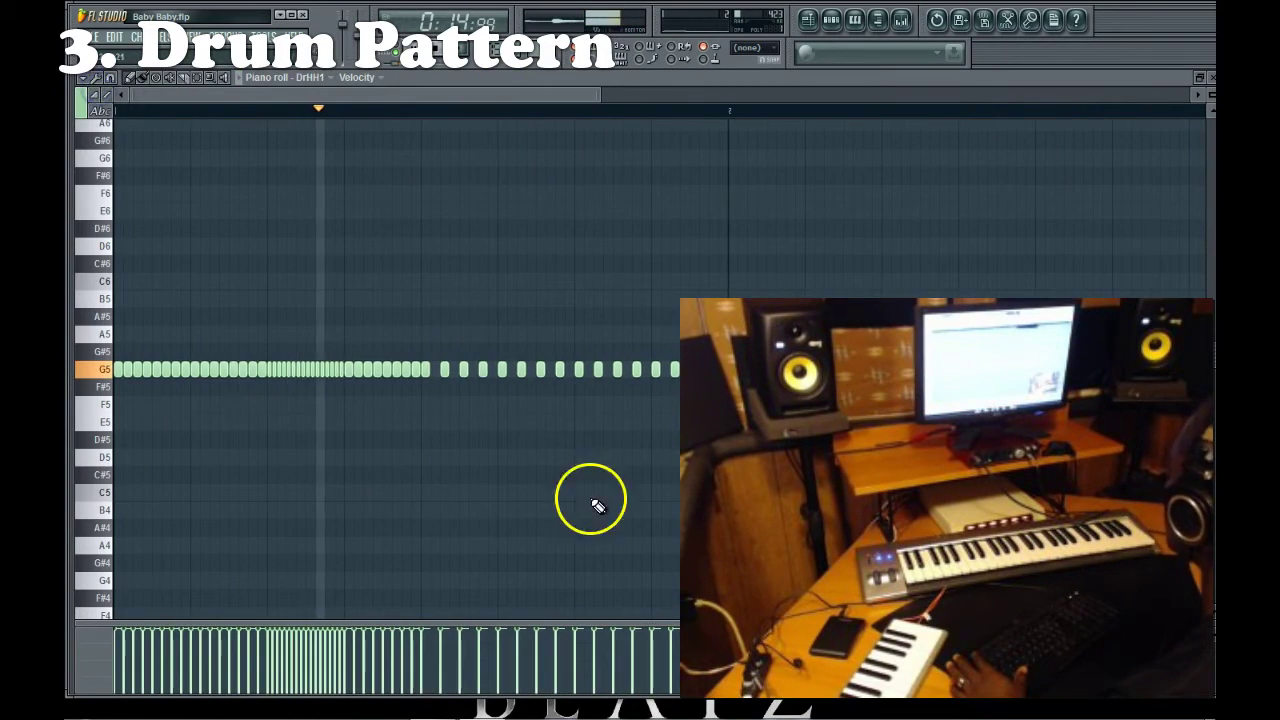
{"action": "left_click_drag", "start_coordinate": [488, 95], "coordinate": [629, 80]}
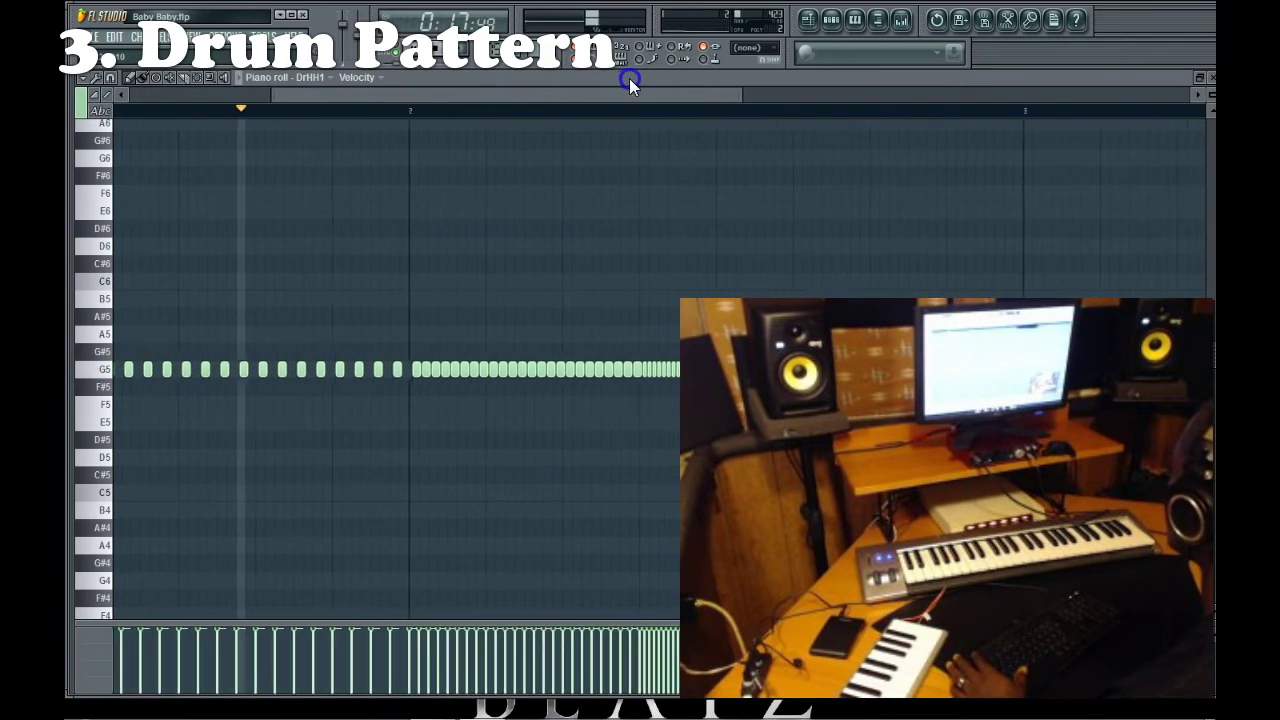
{"action": "left_click", "coordinate": [830, 20]}
{"action": "left_click", "coordinate": [830, 20]}
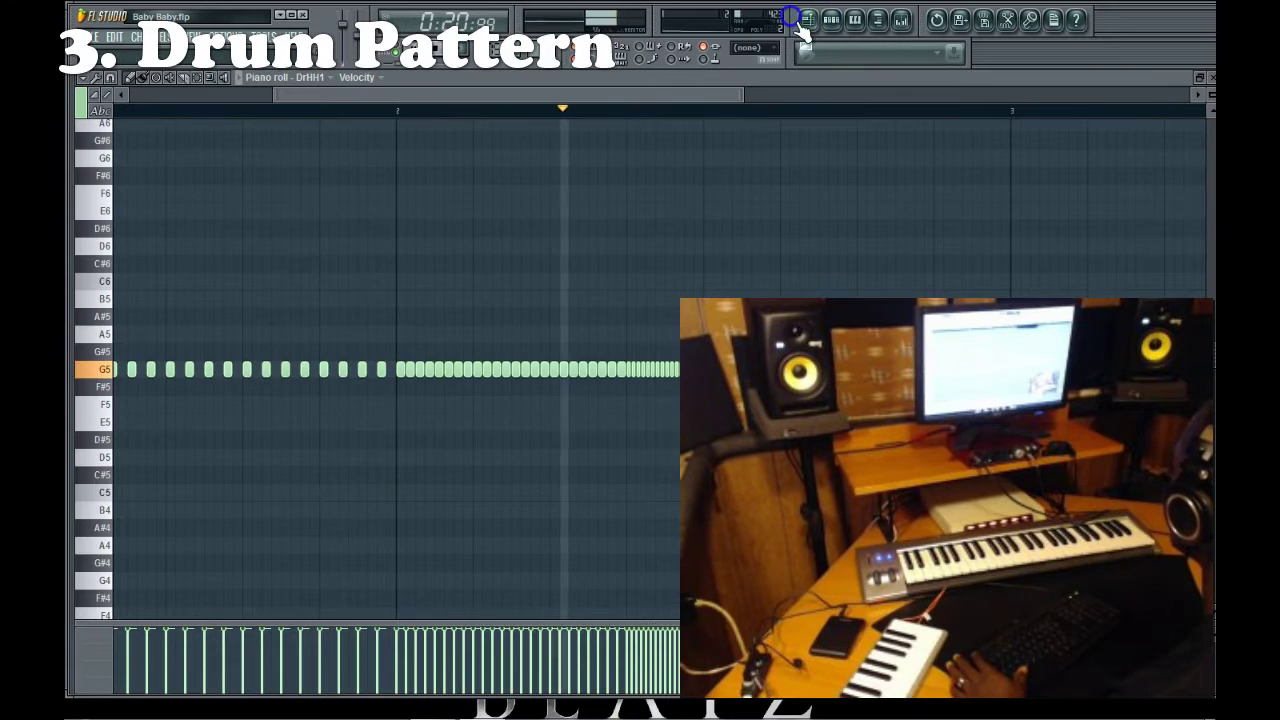
{"action": "left_click", "coordinate": [806, 20]}
Unmute Track 4 and check the ALCSN005 snare notes in the piano roll.
{"action": "left_click", "coordinate": [151, 482]}
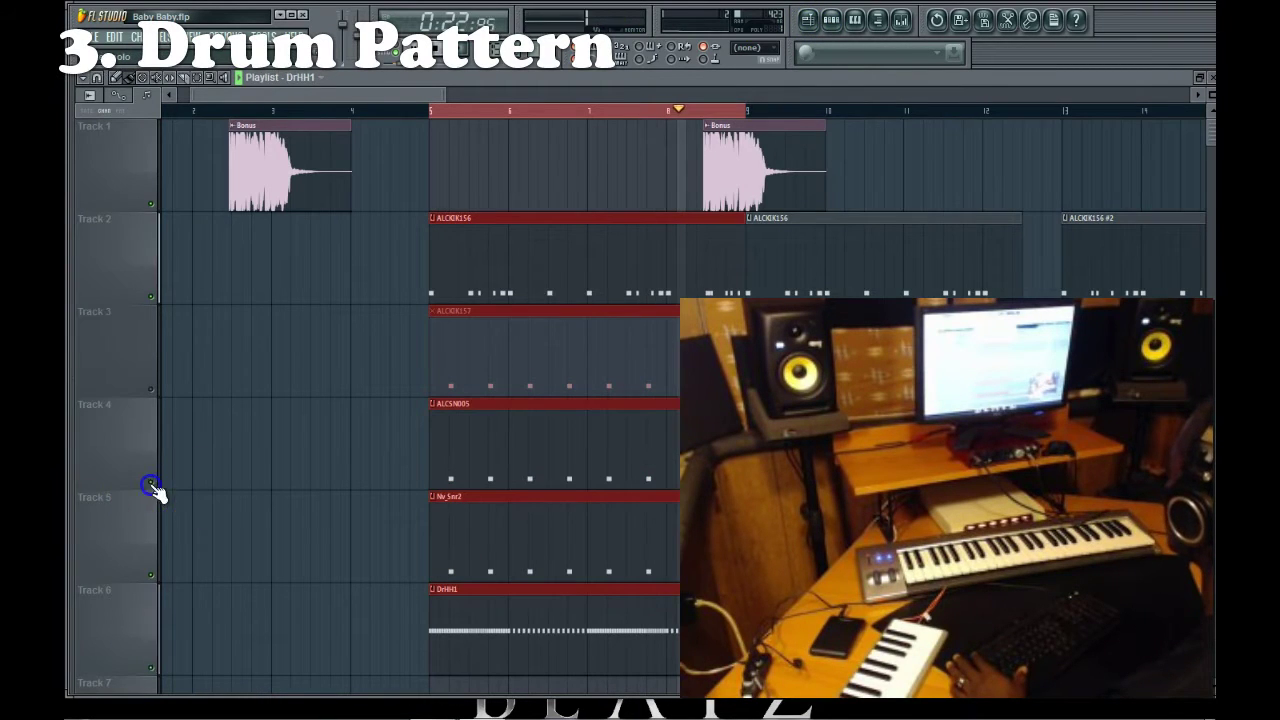
{"action": "double_click", "coordinate": [462, 454]}
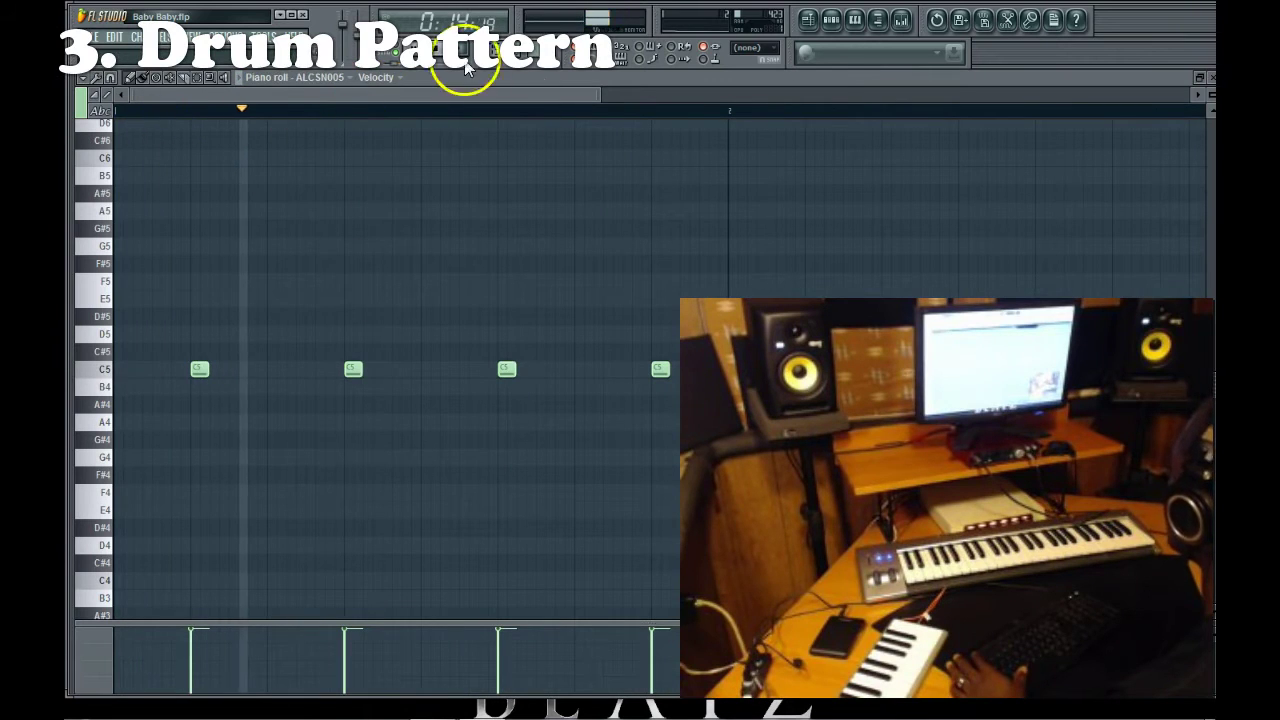
{"action": "left_click", "coordinate": [830, 20]}
{"action": "key", "text": "F6"}
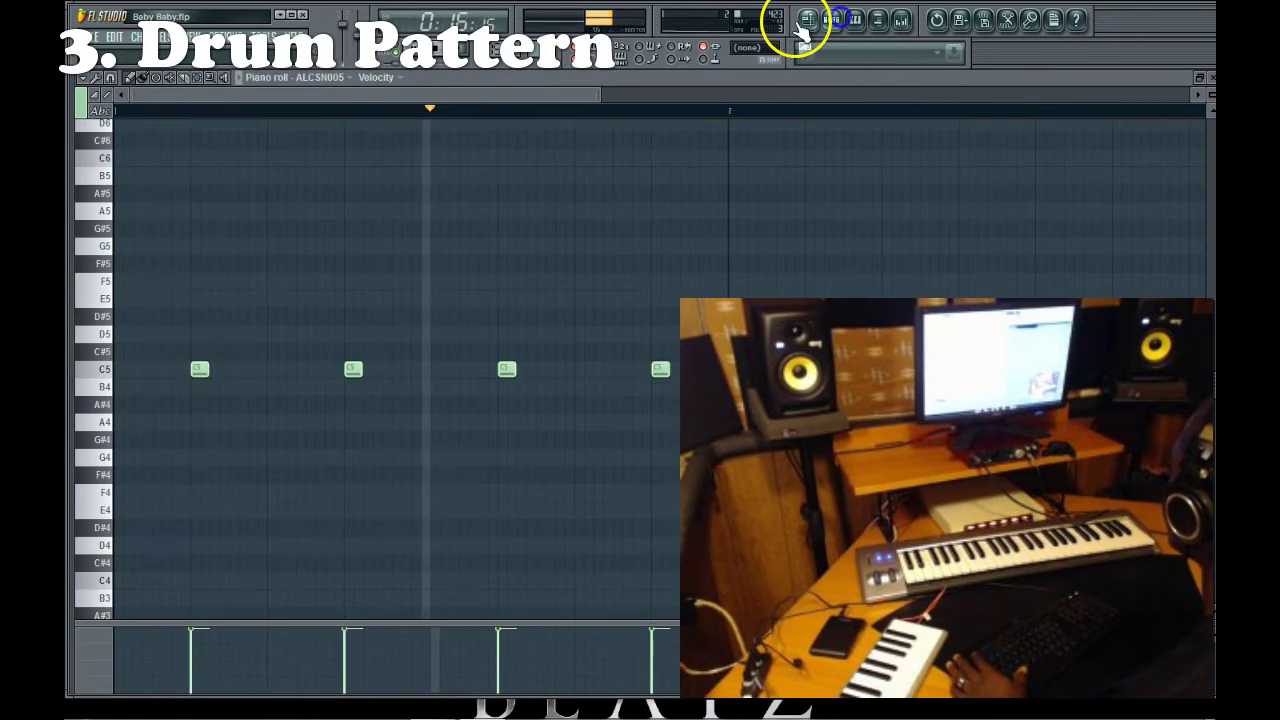
{"action": "left_click", "coordinate": [809, 20]}
Enlarge the velocity lane of the DrHH1 pattern and shape the fast hi-hat hits in the first half of bar 1 into curved dips.
{"action": "double_click", "coordinate": [576, 648]}
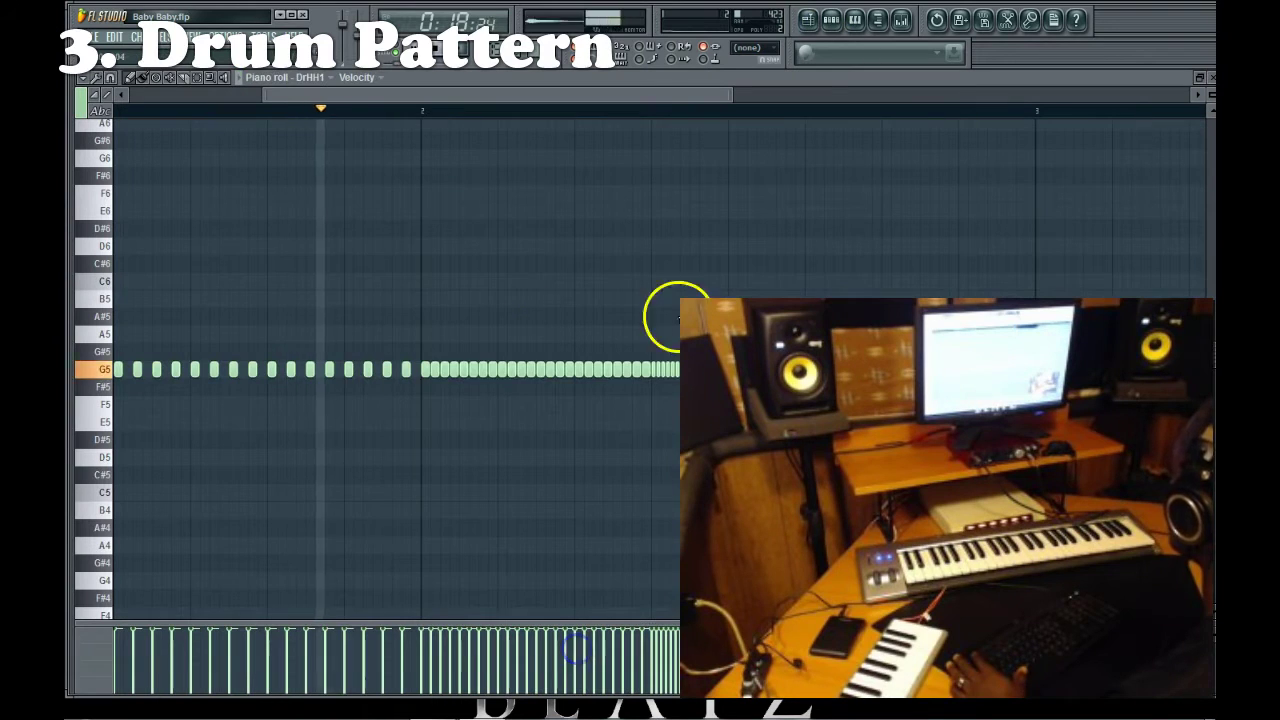
{"action": "left_click_drag", "start_coordinate": [392, 615], "coordinate": [392, 404]}
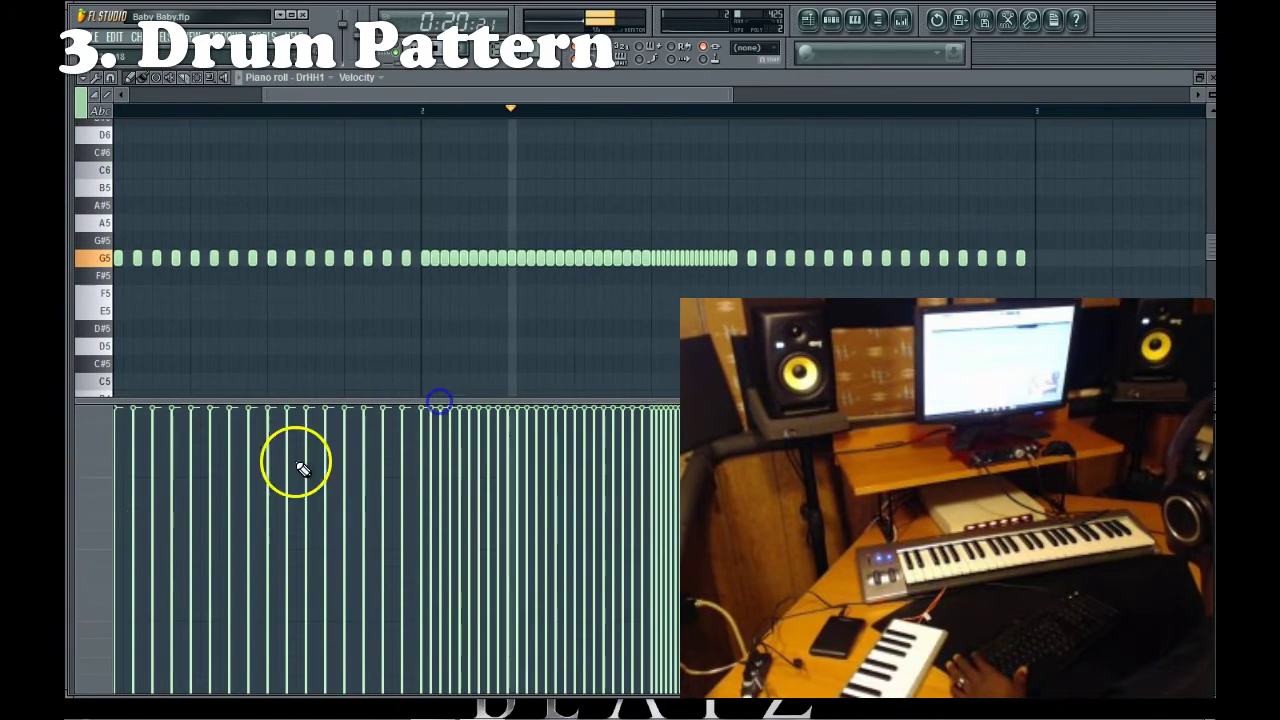
{"action": "scroll", "coordinate": [114, 124], "scroll_direction": "left", "scroll_amount": 3}
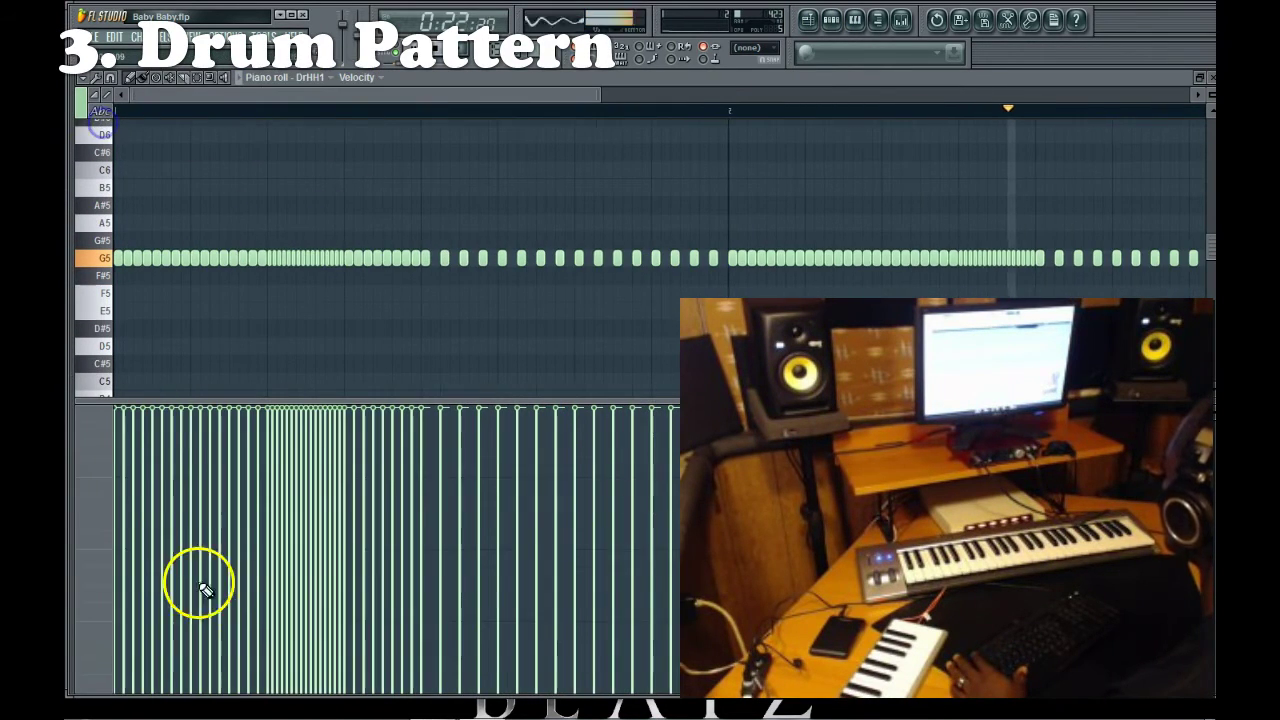
{"action": "mouse_move", "coordinate": [130, 438]}
{"action": "left_mouse_down"}
{"action": "mouse_move", "coordinate": [140, 450]}
{"action": "mouse_move", "coordinate": [271, 443]}
{"action": "mouse_move", "coordinate": [274, 420]}
{"action": "mouse_move", "coordinate": [286, 434]}
{"action": "mouse_move", "coordinate": [334, 420]}
{"action": "mouse_move", "coordinate": [345, 400]}
{"action": "left_mouse_up"}
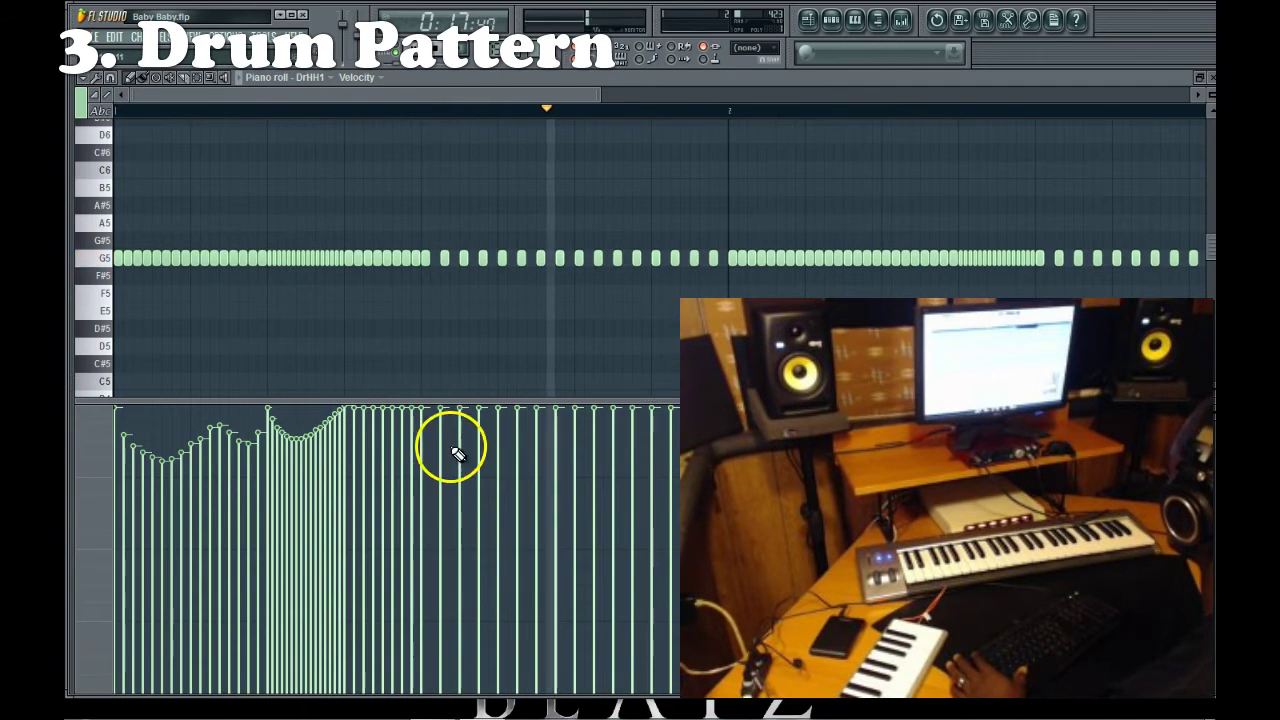
Lower the velocities of the spaced hi-hat hits in the second half of bar 1, leaving roughly every fourth hit at full level.
{"action": "mouse_move", "coordinate": [441, 435]}
{"action": "left_mouse_down"}
{"action": "mouse_move", "coordinate": [497, 443]}
{"action": "mouse_move", "coordinate": [505, 403]}
{"action": "mouse_move", "coordinate": [518, 450]}
{"action": "mouse_move", "coordinate": [519, 439]}
{"action": "mouse_move", "coordinate": [570, 458]}
{"action": "mouse_move", "coordinate": [501, 410]}
{"action": "left_mouse_up"}
{"action": "left_click", "coordinate": [596, 428]}
{"action": "mouse_move", "coordinate": [600, 430]}
{"action": "left_mouse_down"}
{"action": "mouse_move", "coordinate": [577, 409]}
{"action": "mouse_move", "coordinate": [634, 451]}
{"action": "left_mouse_up"}
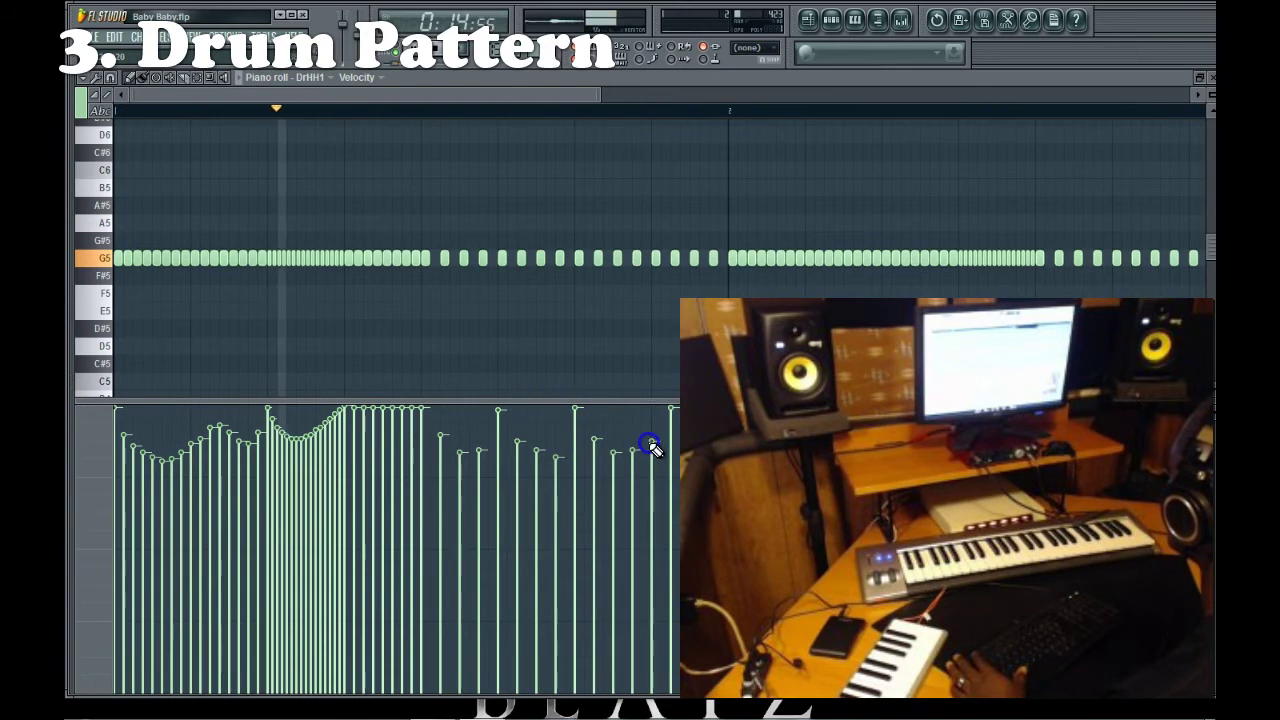
Vary the hi-hat velocities across bar 2, with curved dips in the fast roll and accents on about every fourth spaced hit.
{"action": "left_click_drag", "start_coordinate": [466, 97], "coordinate": [576, 100]}
{"action": "mouse_move", "coordinate": [480, 429]}
{"action": "left_mouse_down"}
{"action": "mouse_move", "coordinate": [507, 464]}
{"action": "mouse_move", "coordinate": [590, 417]}
{"action": "mouse_move", "coordinate": [609, 469]}
{"action": "mouse_move", "coordinate": [640, 469]}
{"action": "mouse_move", "coordinate": [674, 424]}
{"action": "left_mouse_up"}
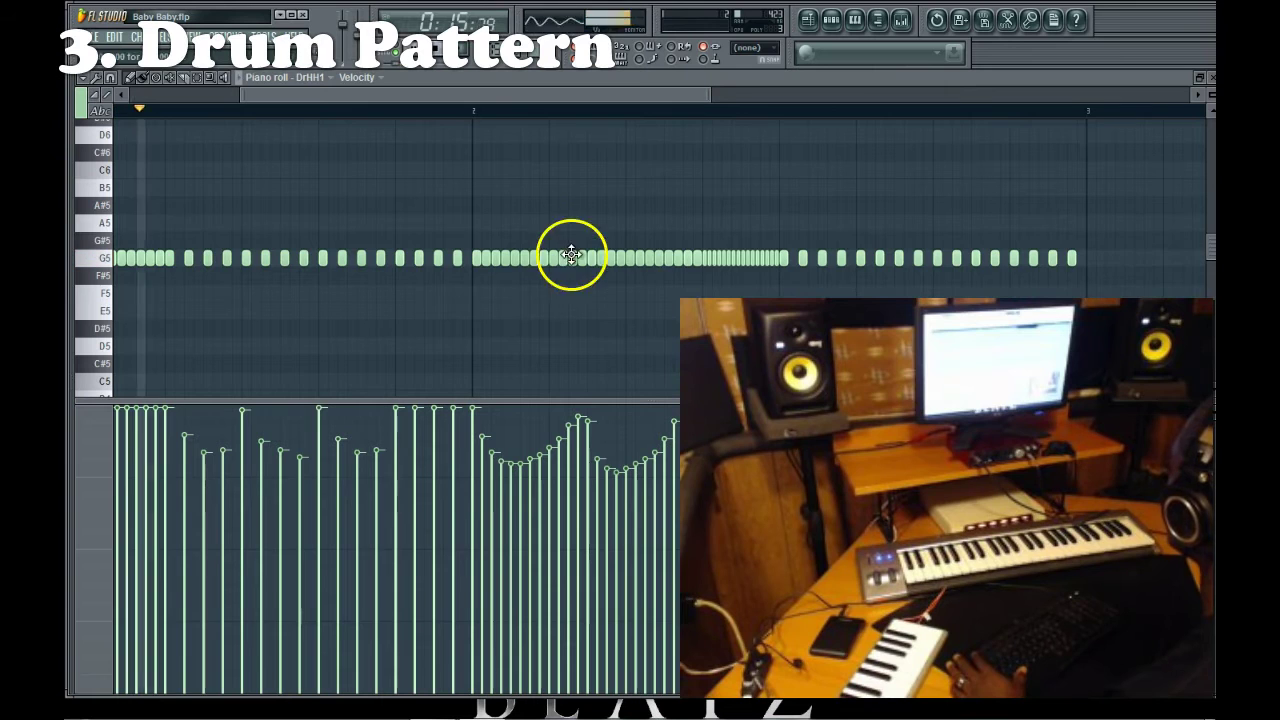
{"action": "left_click_drag", "start_coordinate": [480, 96], "coordinate": [654, 86]}
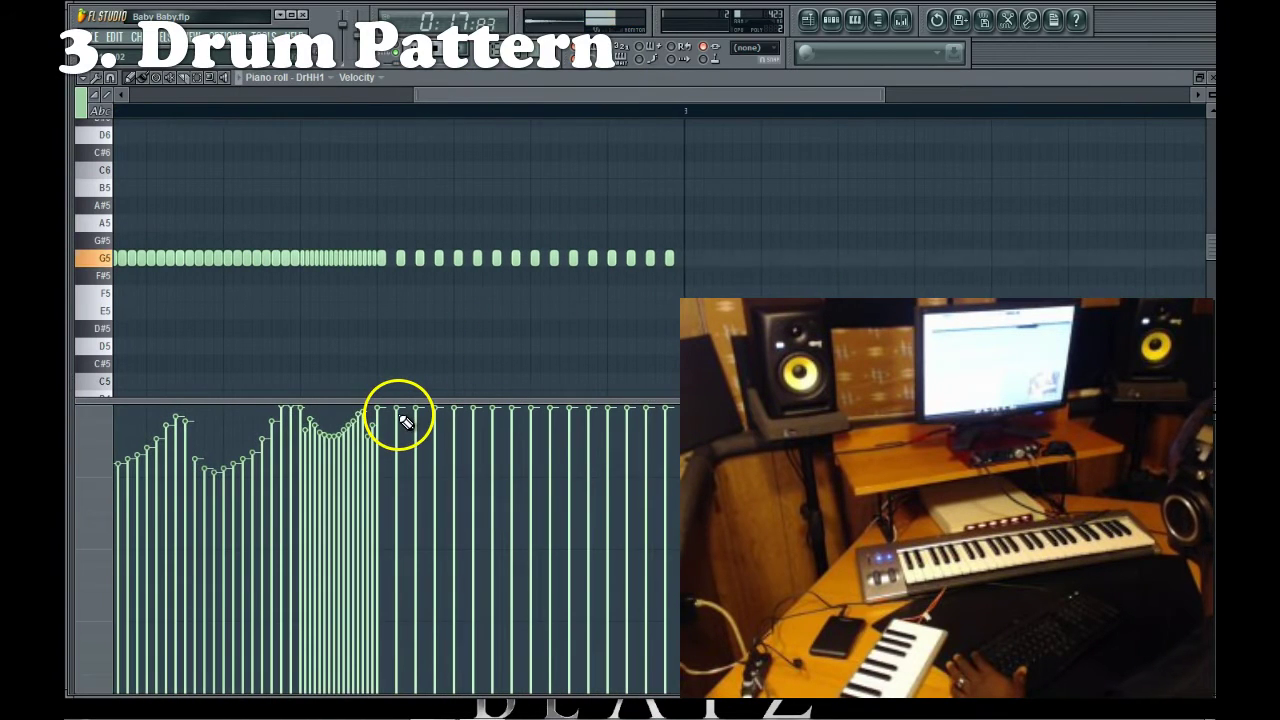
{"action": "mouse_move", "coordinate": [405, 422]}
{"action": "left_mouse_down"}
{"action": "mouse_move", "coordinate": [435, 442]}
{"action": "mouse_move", "coordinate": [448, 428]}
{"action": "mouse_move", "coordinate": [444, 438]}
{"action": "mouse_move", "coordinate": [451, 408]}
{"action": "mouse_move", "coordinate": [495, 492]}
{"action": "mouse_move", "coordinate": [520, 431]}
{"action": "mouse_move", "coordinate": [553, 438]}
{"action": "mouse_move", "coordinate": [581, 482]}
{"action": "mouse_move", "coordinate": [620, 428]}
{"action": "left_mouse_up"}
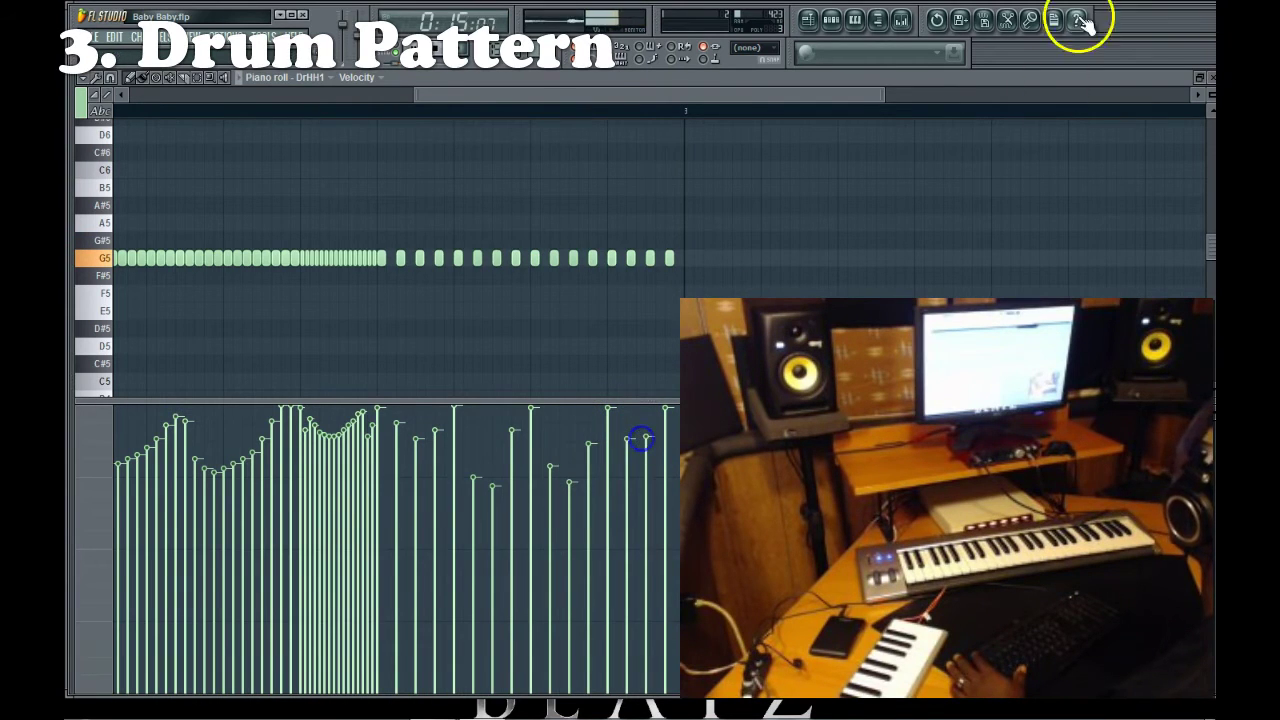
From the step sequencer, open the Sub_2C bass pattern in the piano roll and examine its notes through the last bar.
{"action": "left_click", "coordinate": [830, 26]}
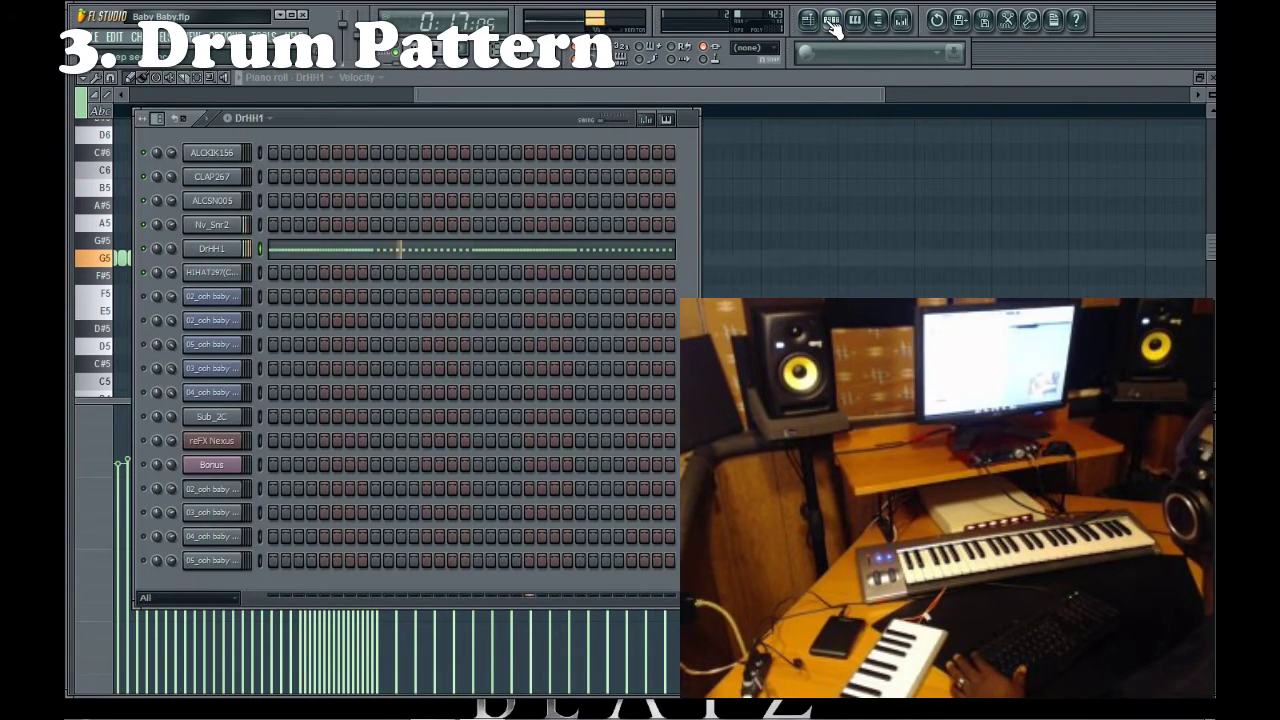
{"action": "left_click", "coordinate": [829, 22]}
{"action": "left_click", "coordinate": [826, 23]}
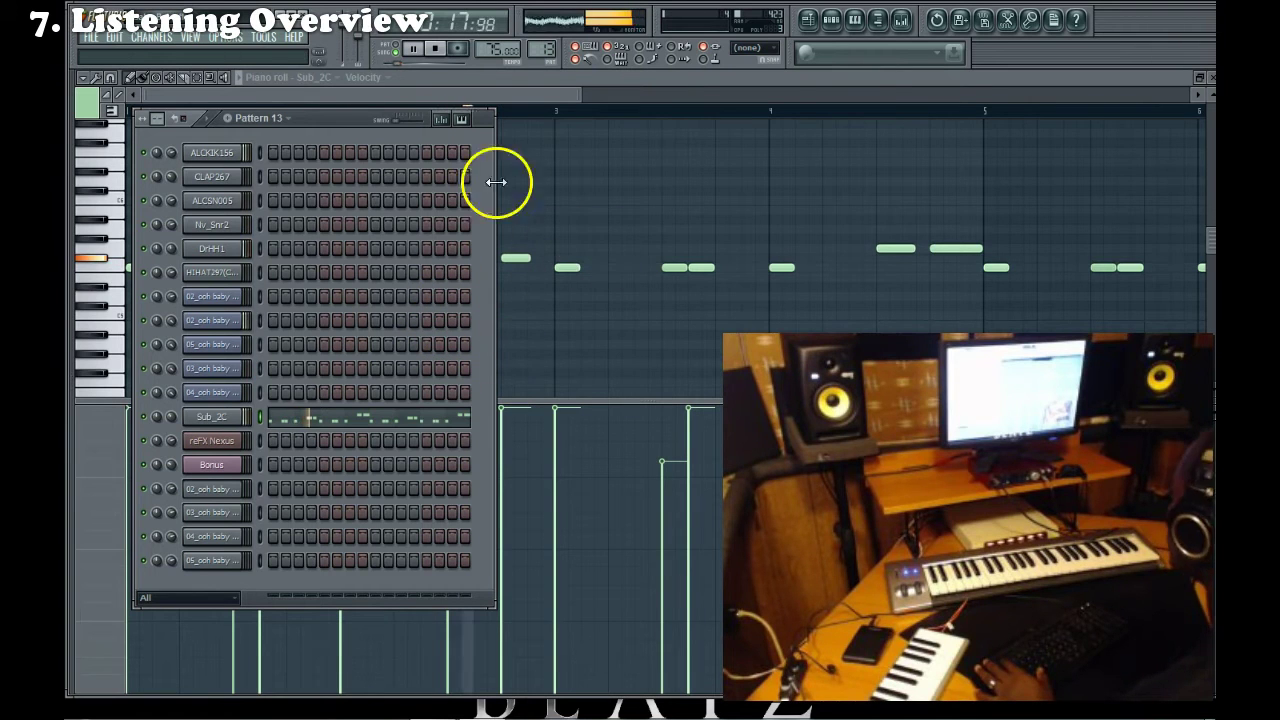
{"action": "left_click", "coordinate": [300, 410]}
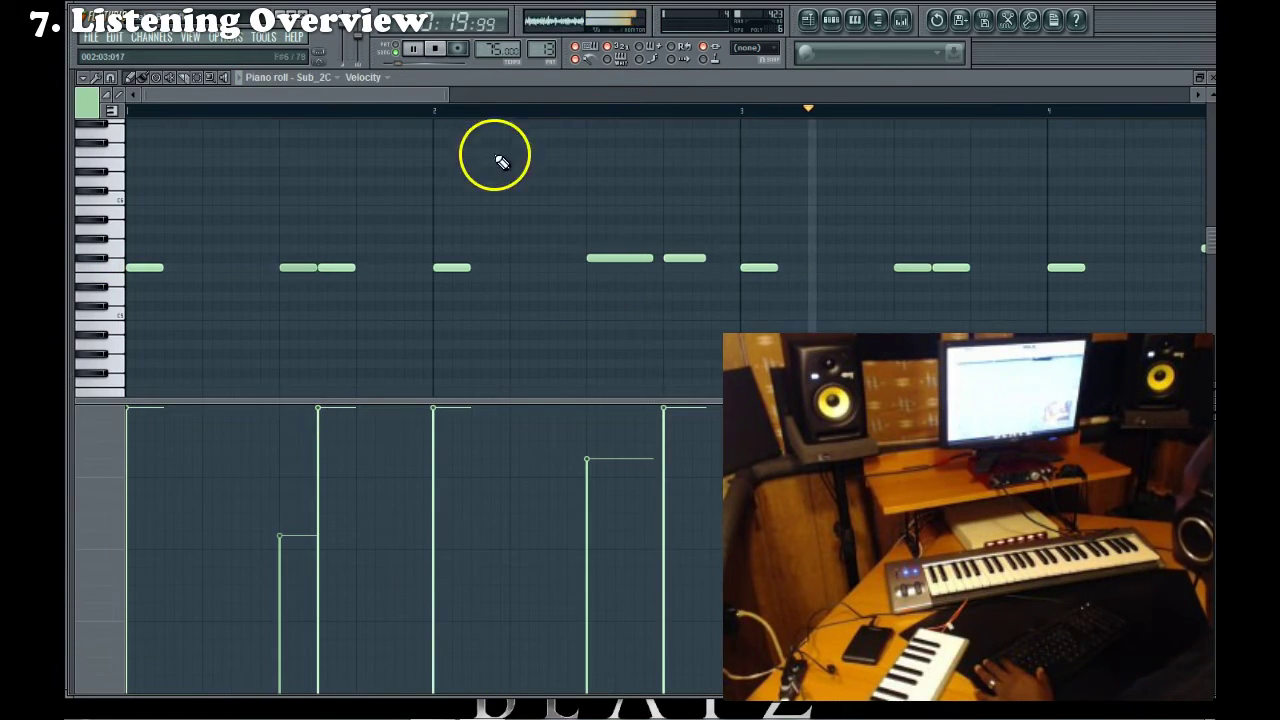
{"action": "left_click_drag", "start_coordinate": [440, 94], "coordinate": [602, 96]}
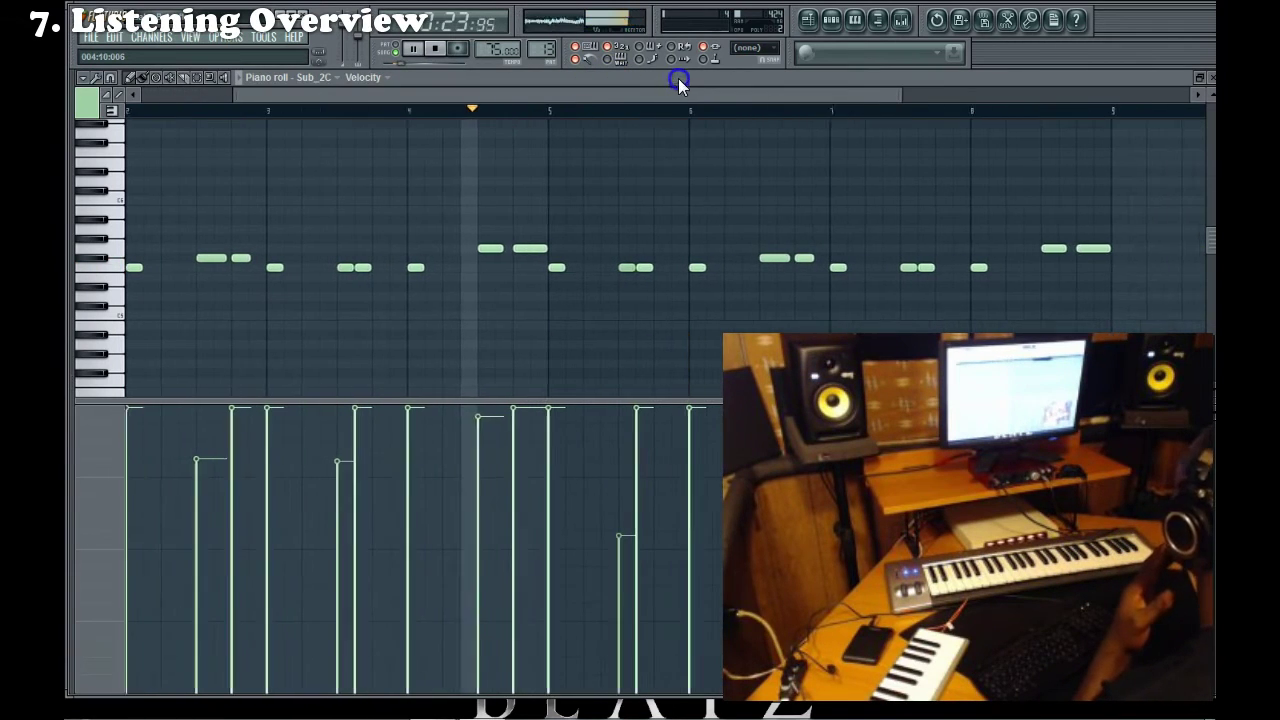
In the playlist, shorten the drum clips starting at bar 5 so they end one beat before bar 9, and unmute Track 3.
{"action": "left_click", "coordinate": [808, 20]}
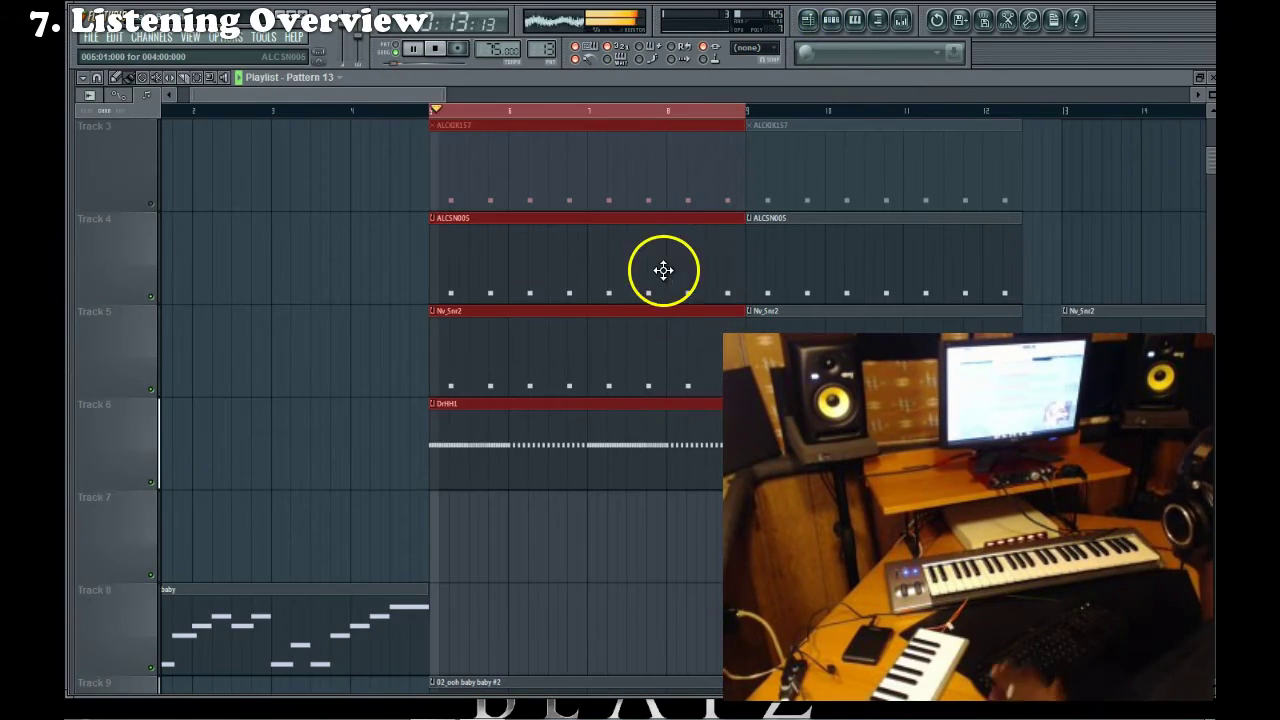
{"action": "scroll", "coordinate": [663, 271], "scroll_direction": "up", "scroll_amount": 2}
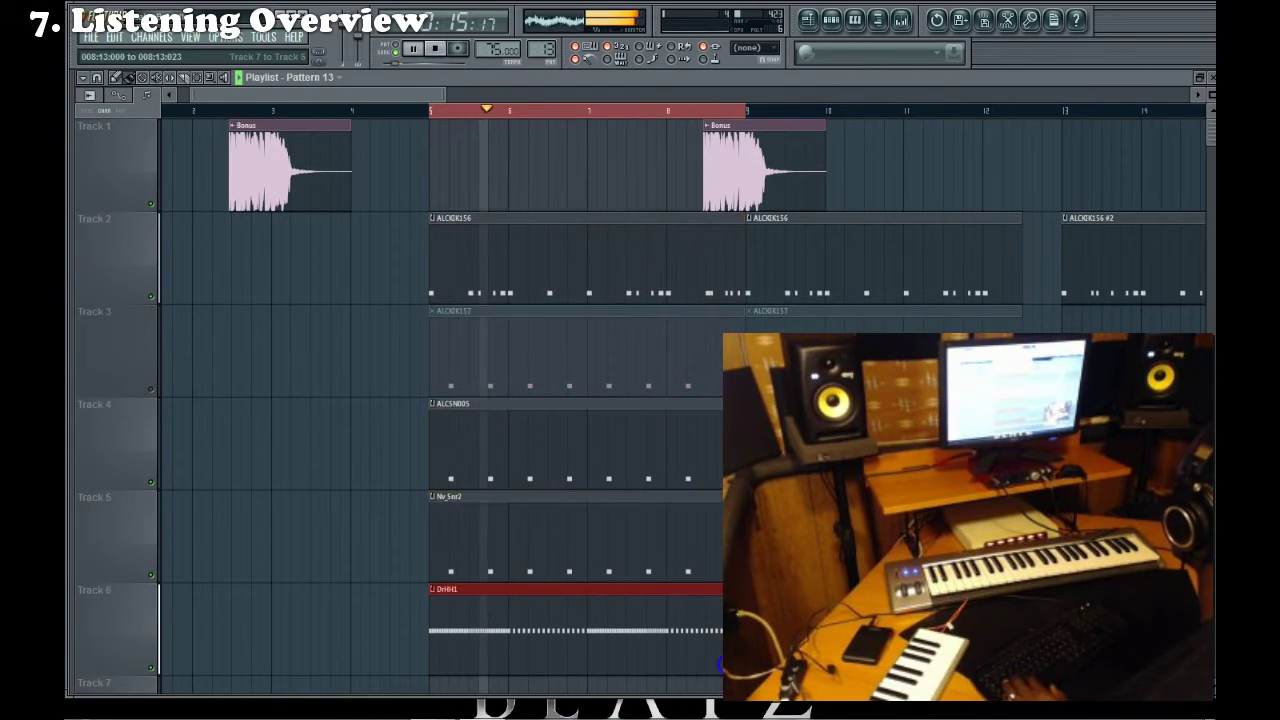
{"action": "left_click_drag", "start_coordinate": [739, 275], "coordinate": [724, 277]}
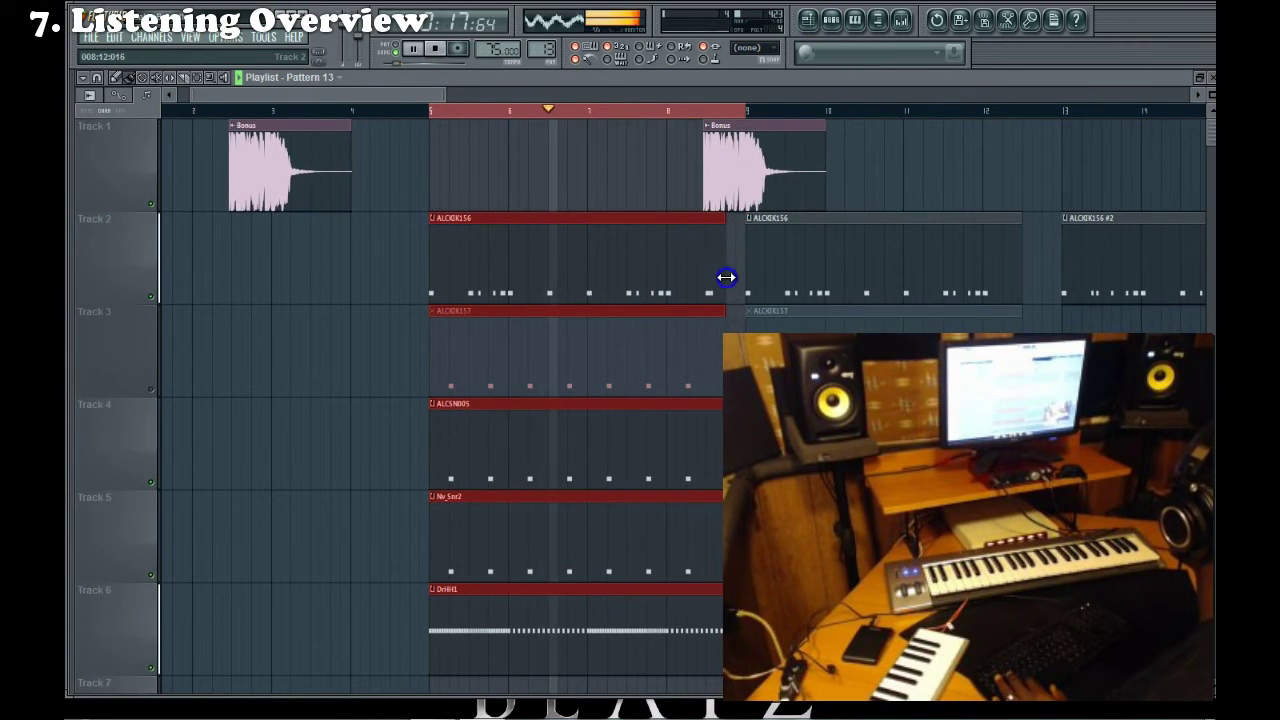
{"action": "left_click", "coordinate": [153, 388]}
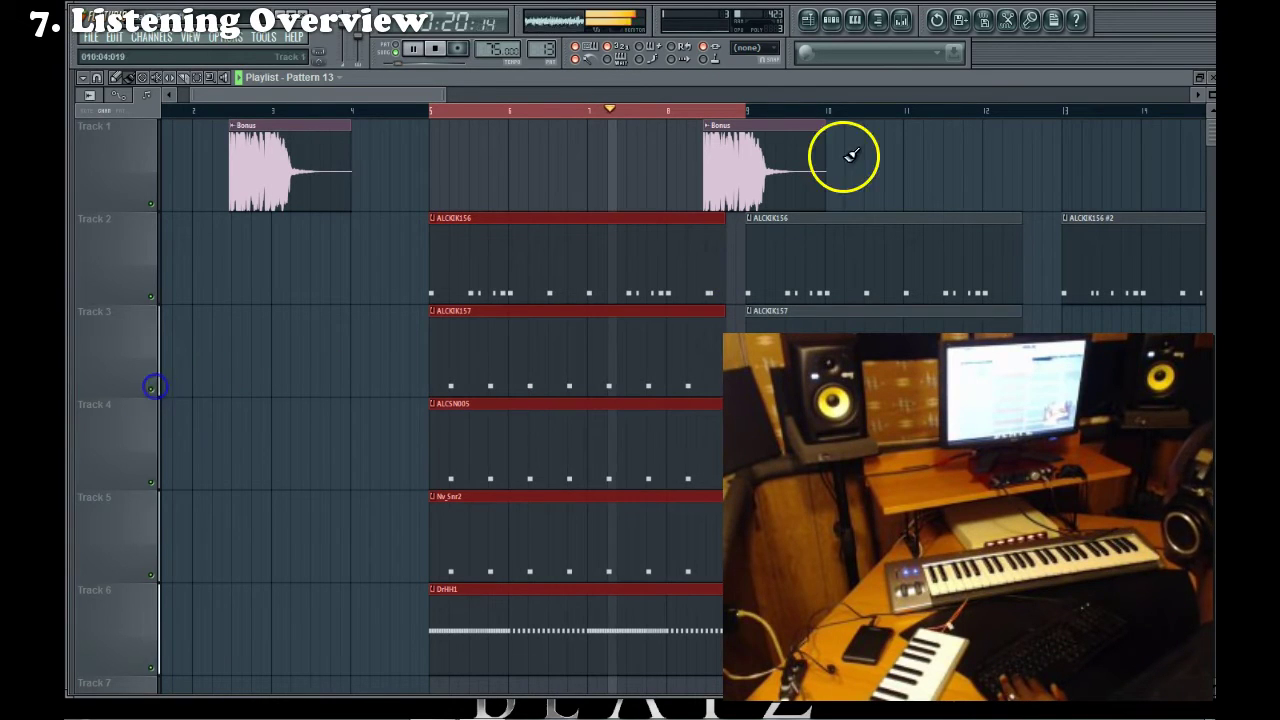
Show the step sequencer and restart playback of the looped section to listen to the channels.
{"action": "left_click", "coordinate": [831, 20]}
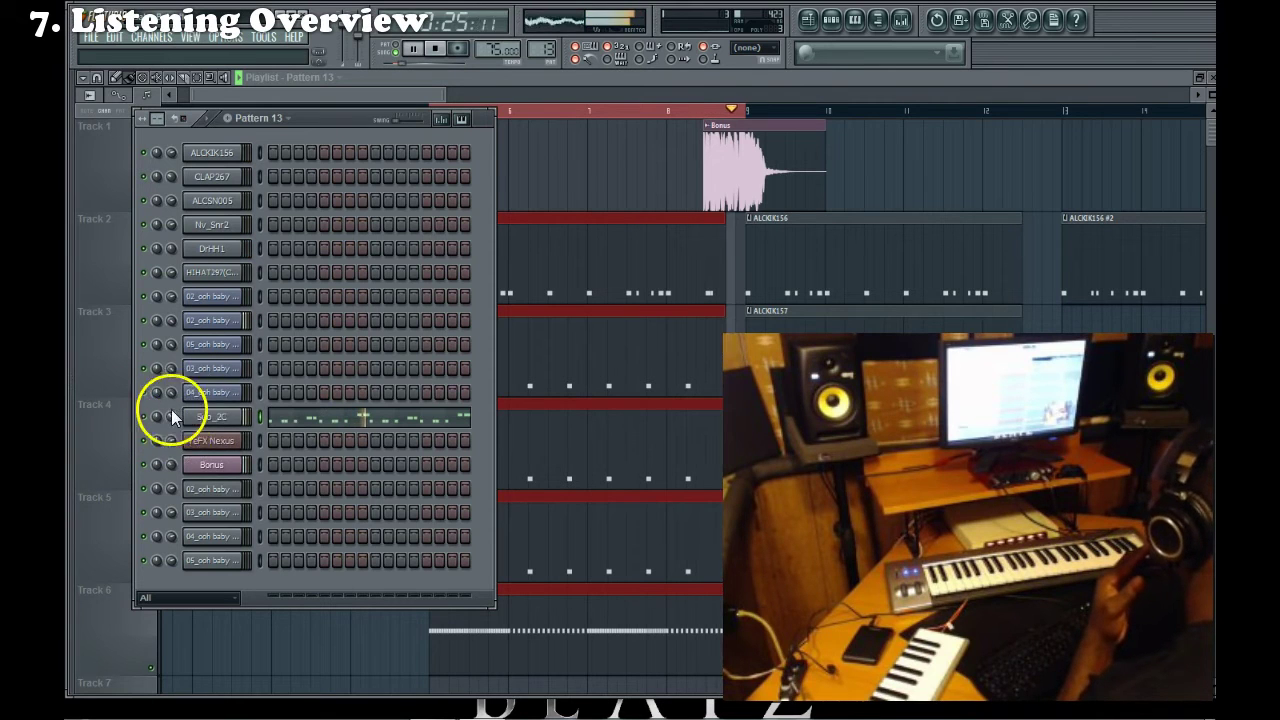
{"action": "left_click", "coordinate": [432, 50]}
{"action": "key", "text": "space"}
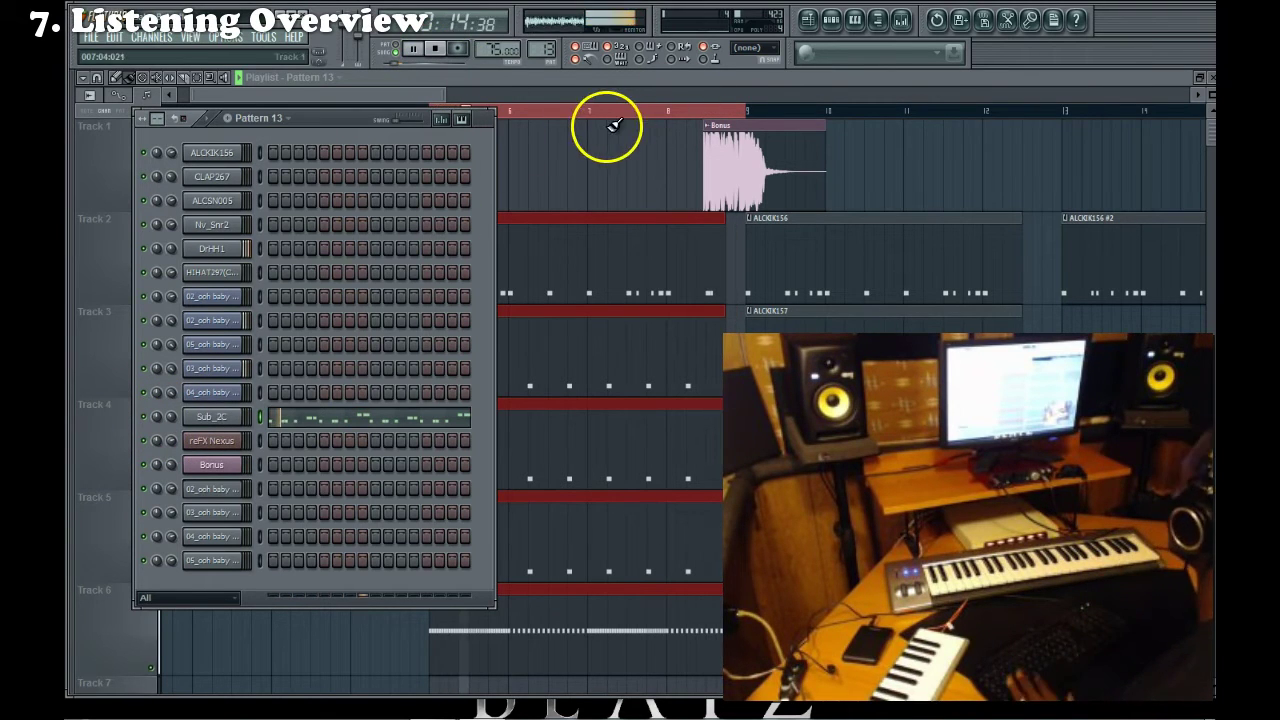
Replace the playlist's time selection with bars 5 to 13 and move playback to just before bar 9.
{"action": "left_click", "coordinate": [601, 78]}
{"action": "left_click", "coordinate": [587, 116]}
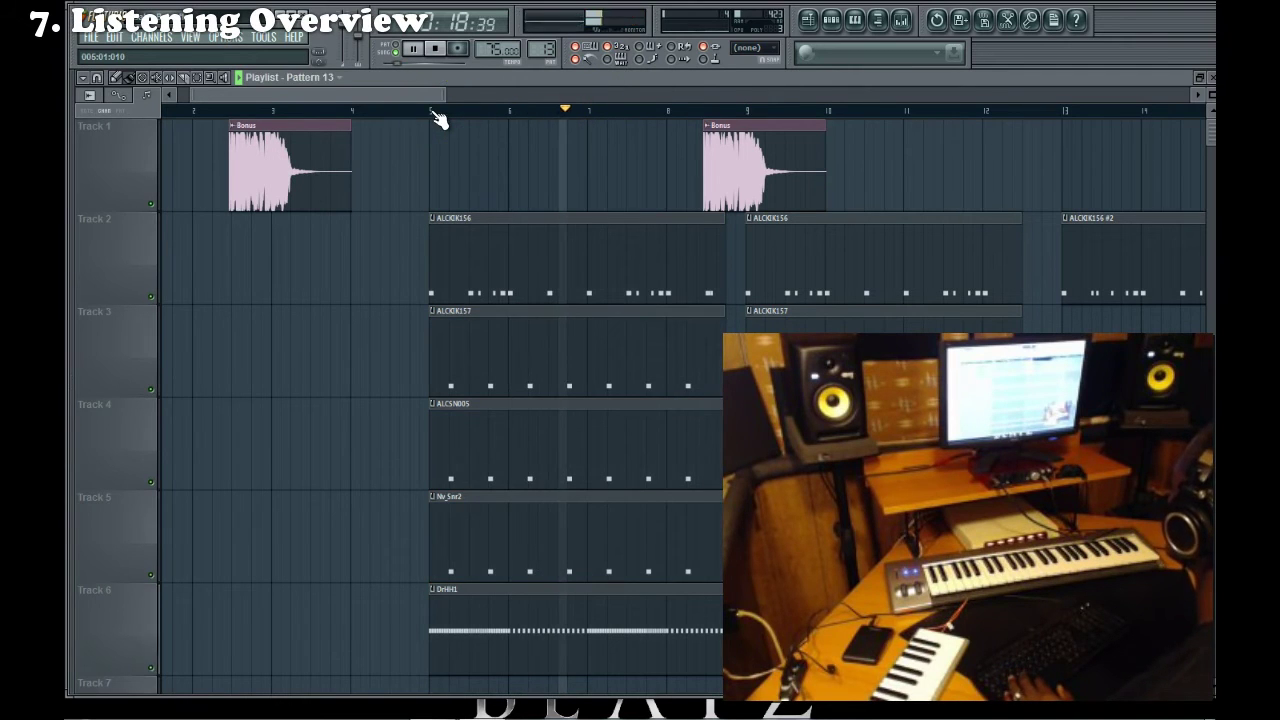
{"action": "left_click_drag", "start_coordinate": [437, 118], "coordinate": [1058, 150]}
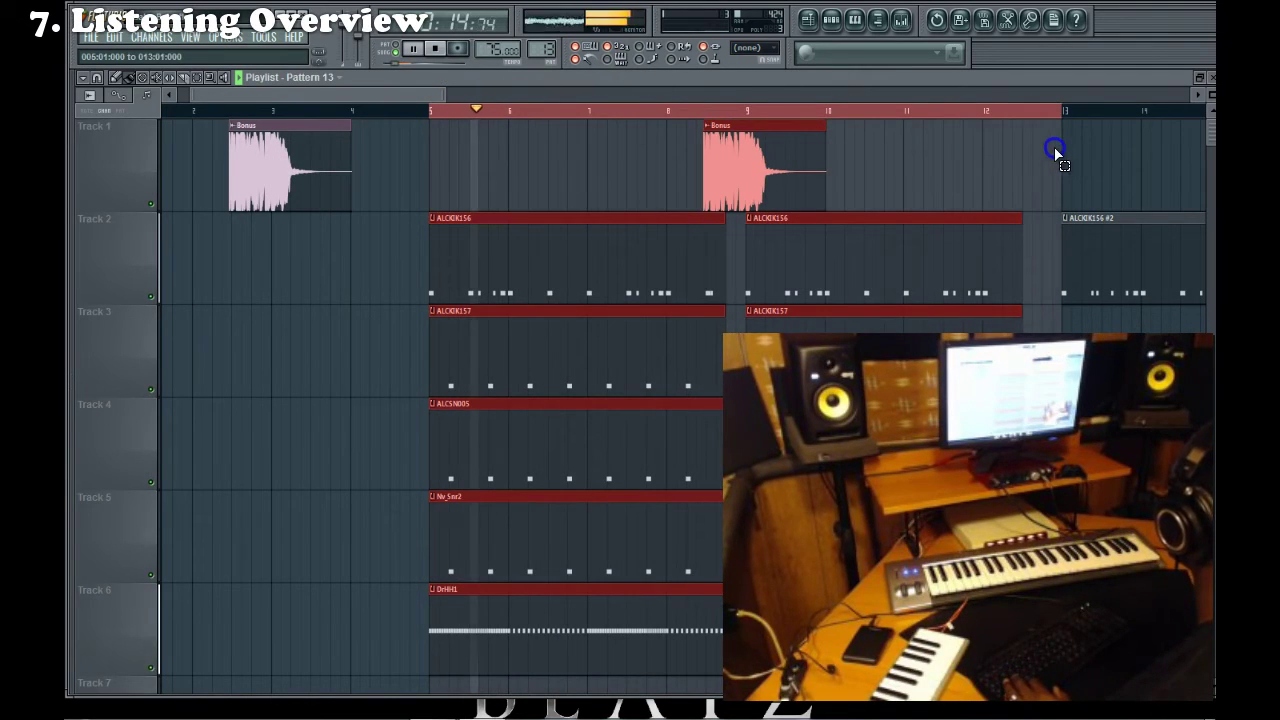
{"action": "left_click", "coordinate": [732, 108]}
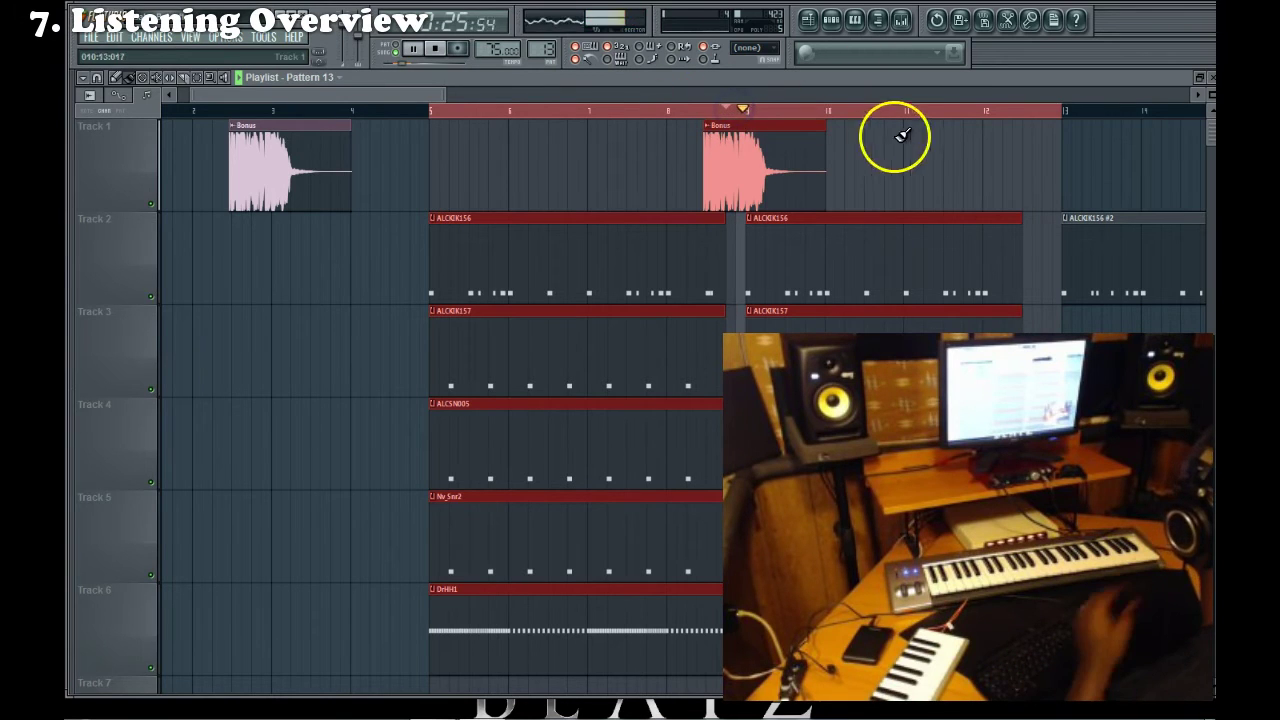
Loop bars 13 to 21, examine that section while it plays with more tracks in view, and stop playback.
{"action": "left_click", "coordinate": [830, 24]}
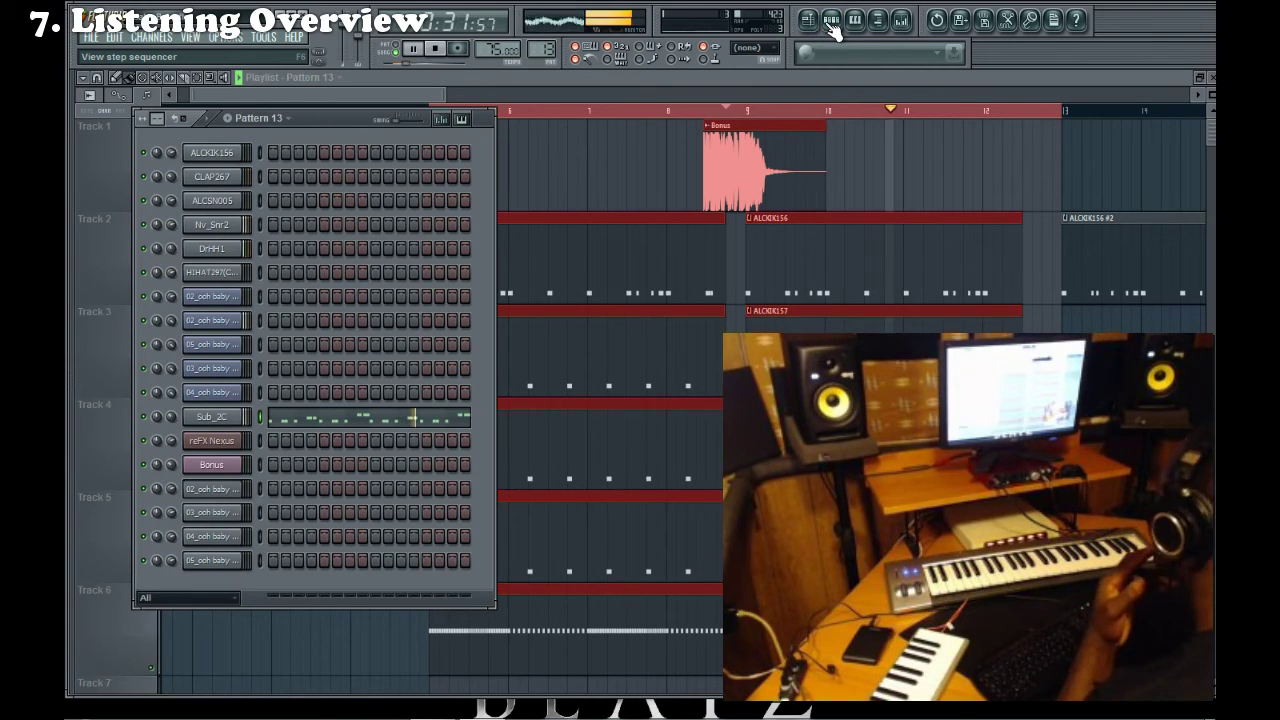
{"action": "left_click", "coordinate": [728, 194]}
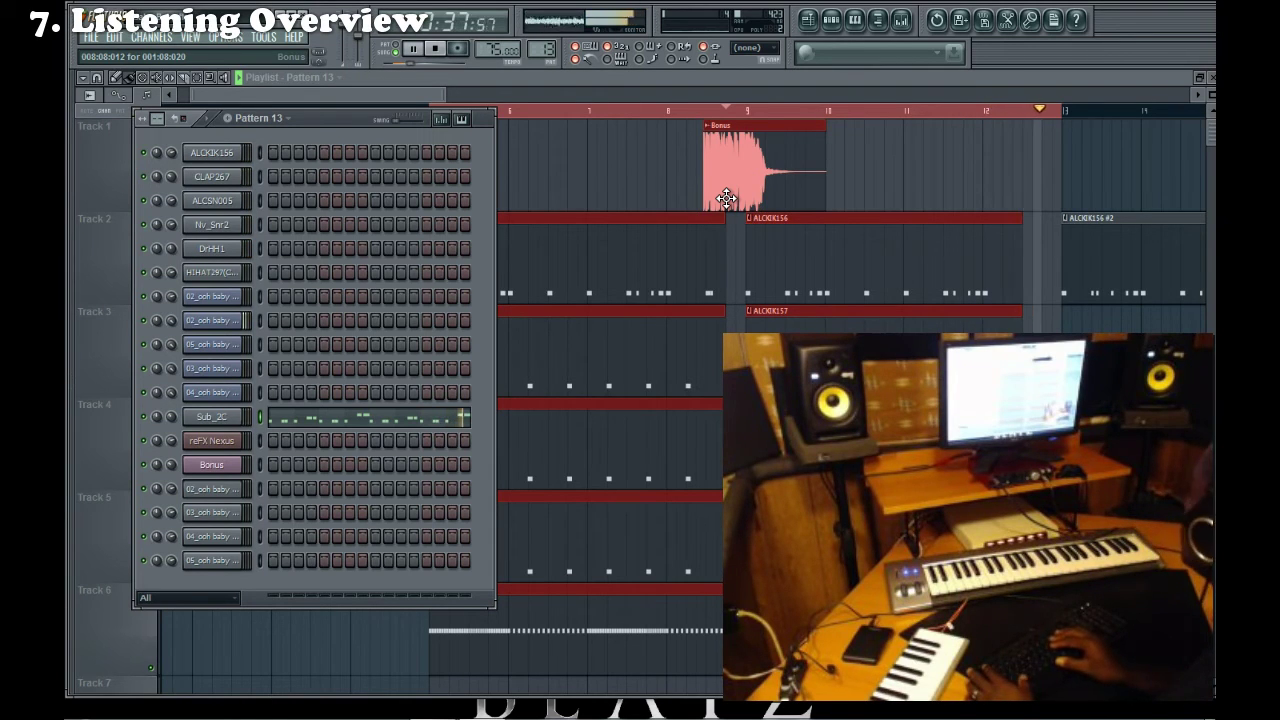
{"action": "left_click", "coordinate": [1172, 99]}
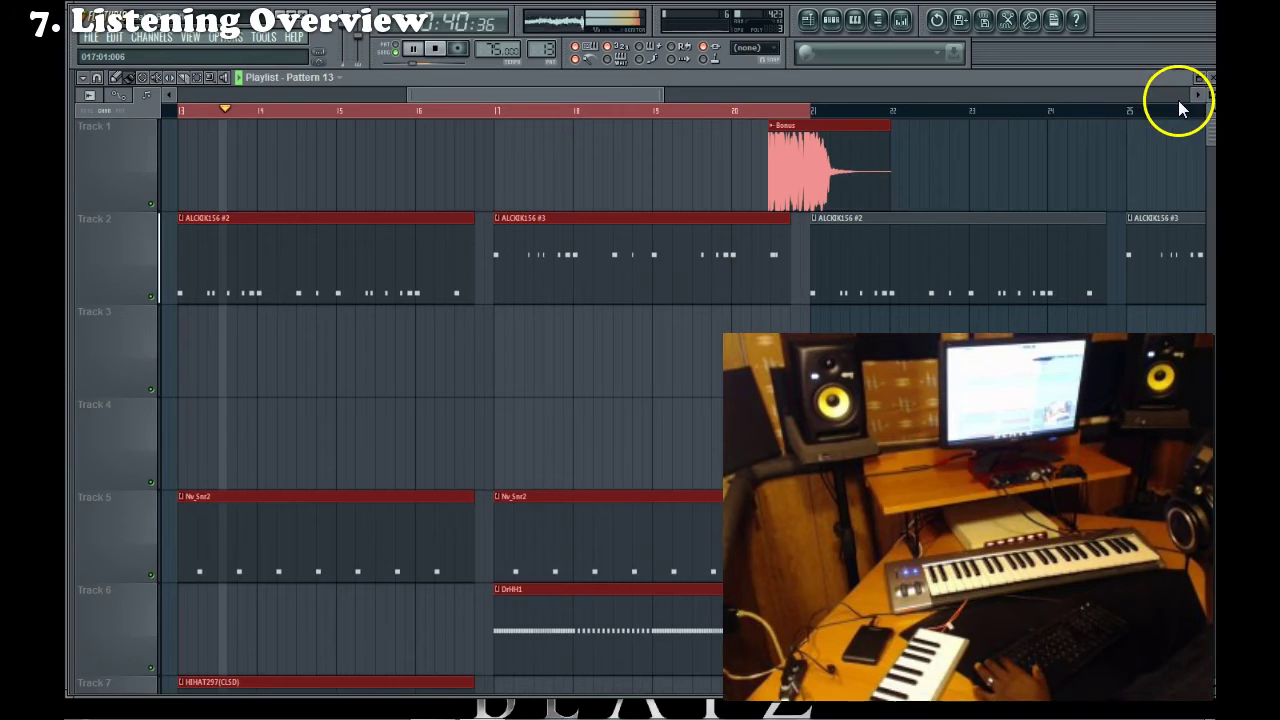
{"action": "scroll", "coordinate": [119, 169], "scroll_direction": "down", "scroll_amount": 3}
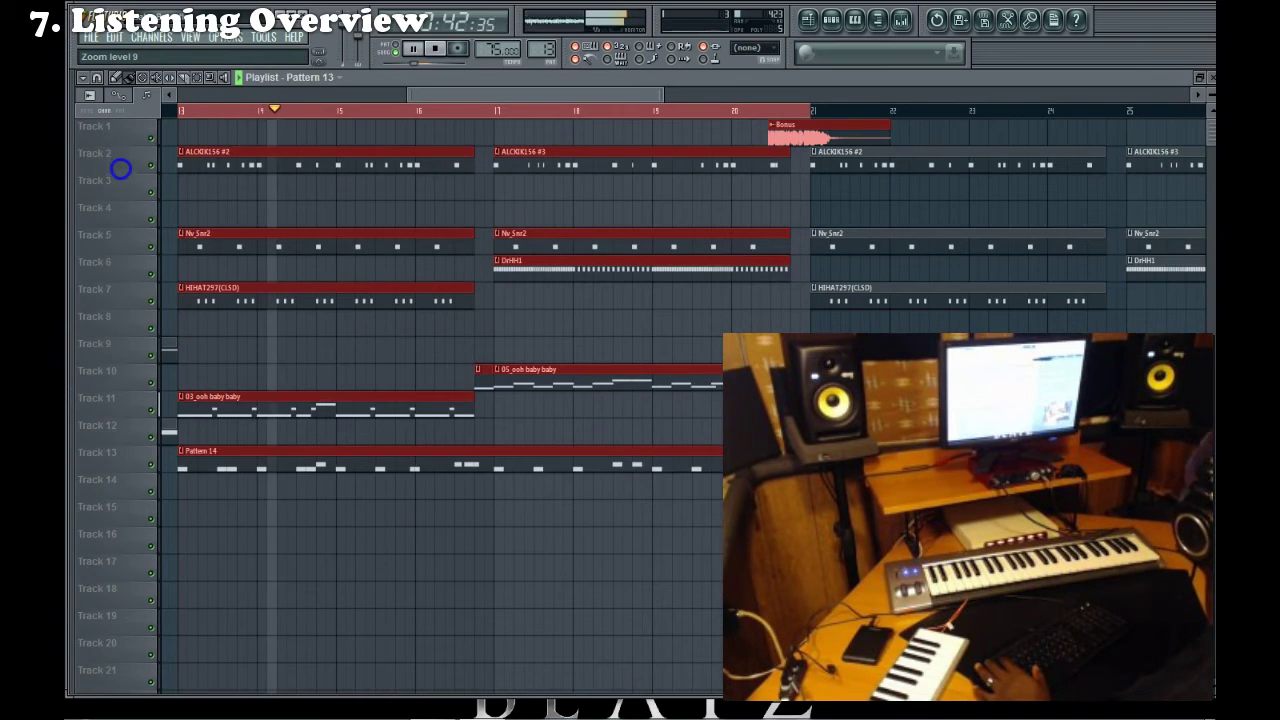
{"action": "scroll", "coordinate": [115, 150], "scroll_direction": "up", "scroll_amount": 2}
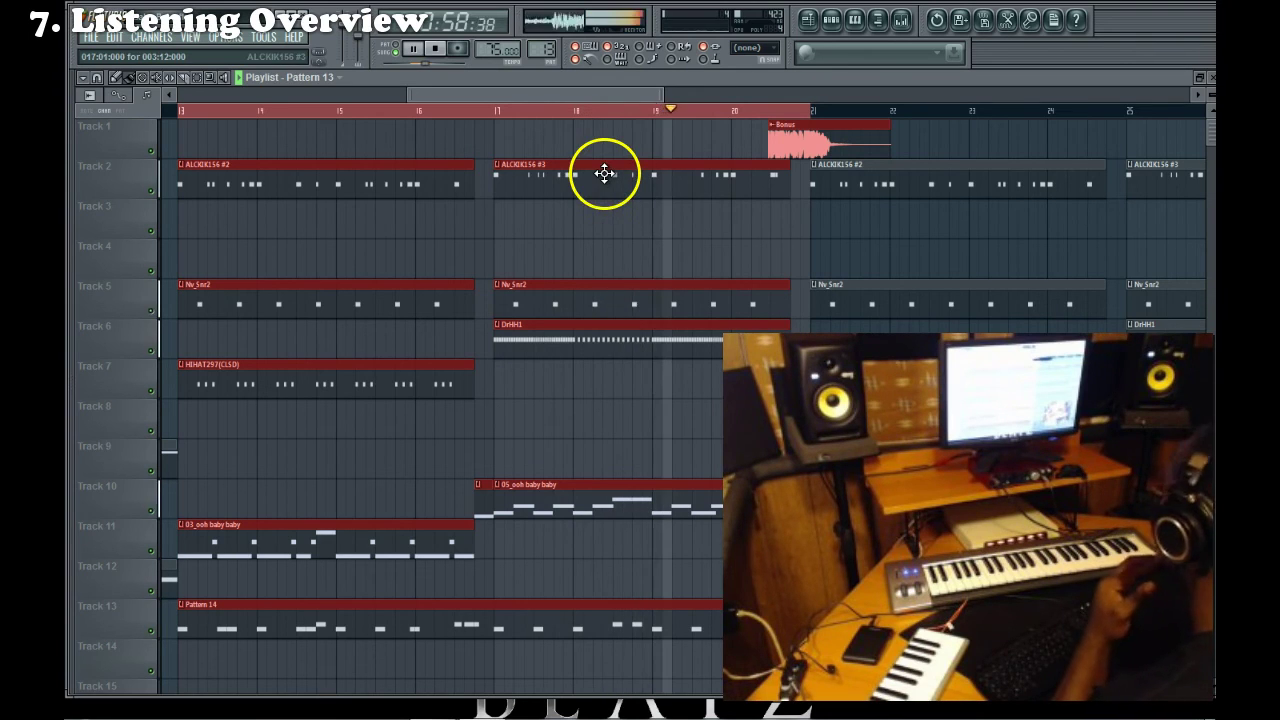
{"action": "left_click", "coordinate": [437, 49]}
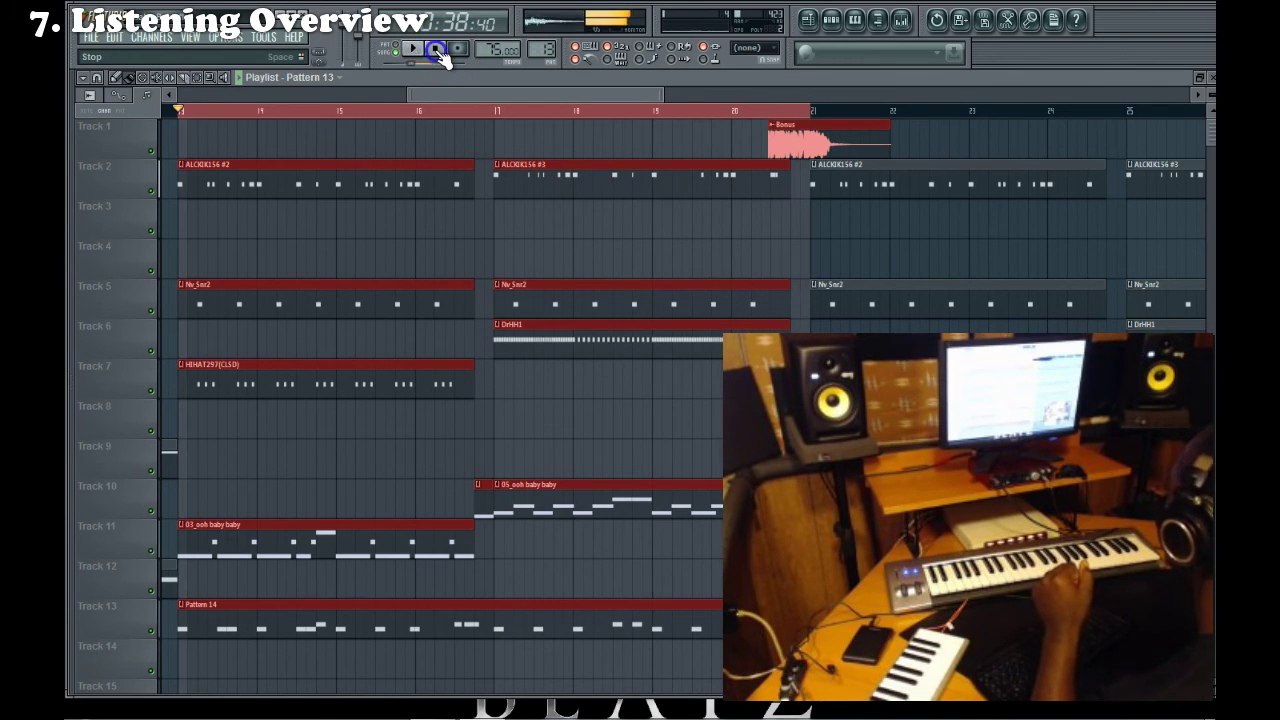